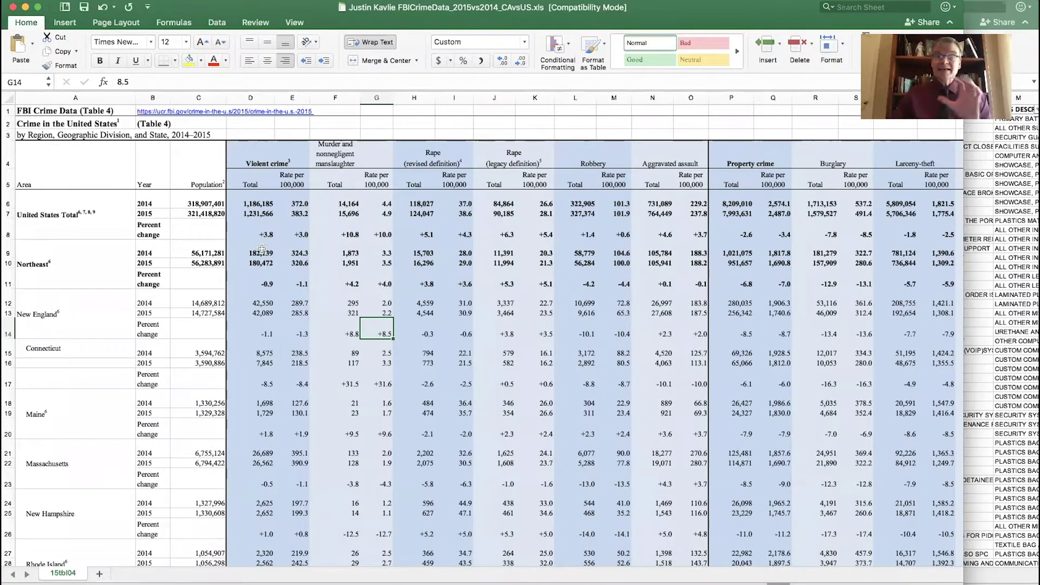
Review the Northeast and national population, 2014 murder and robbery figures in the crime sheet
click(117, 276)
key(Right)
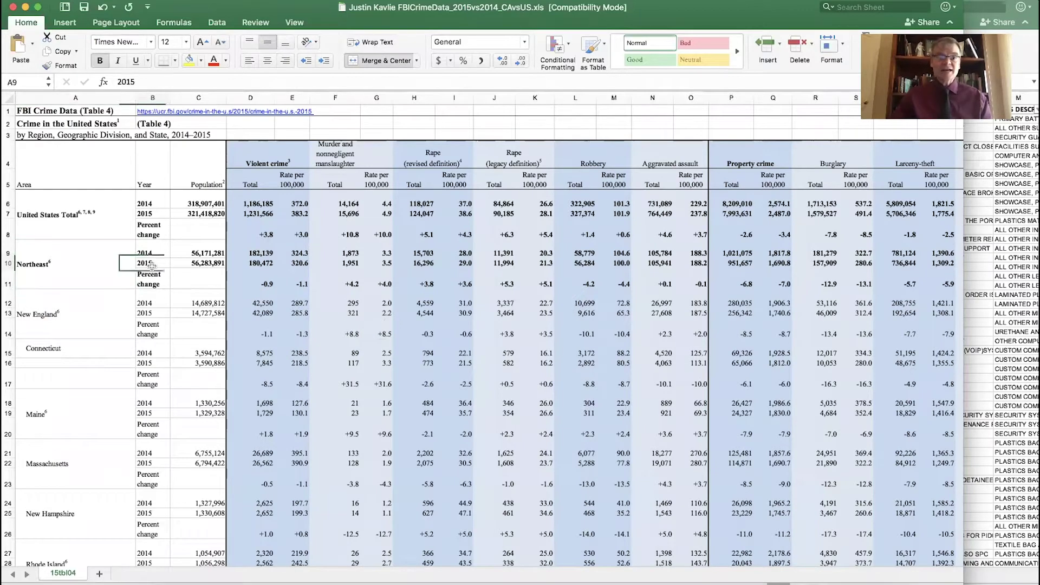
key(Right)
key(Up)
key(Up)
key(Up)
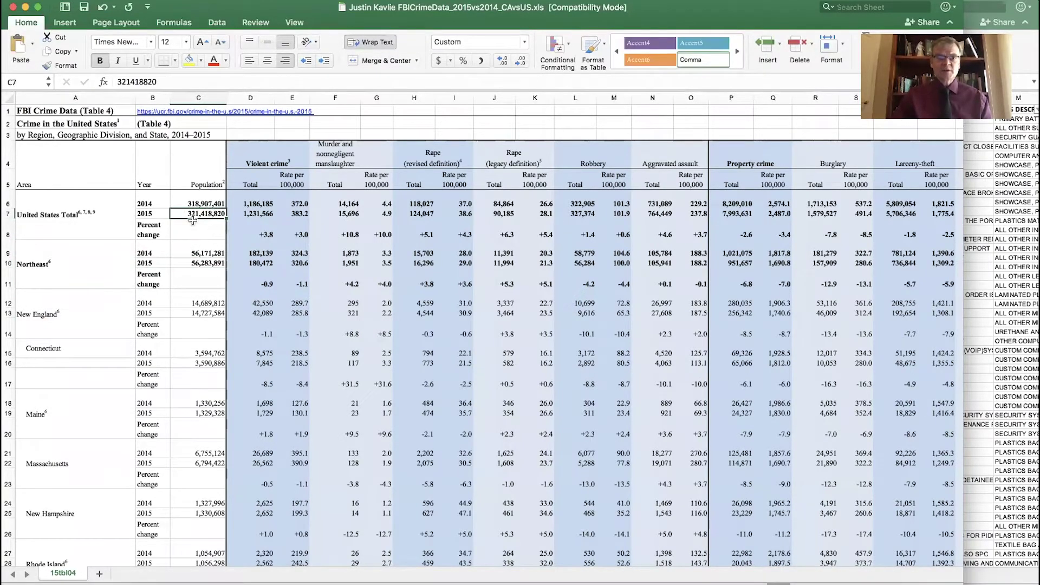
click(352, 249)
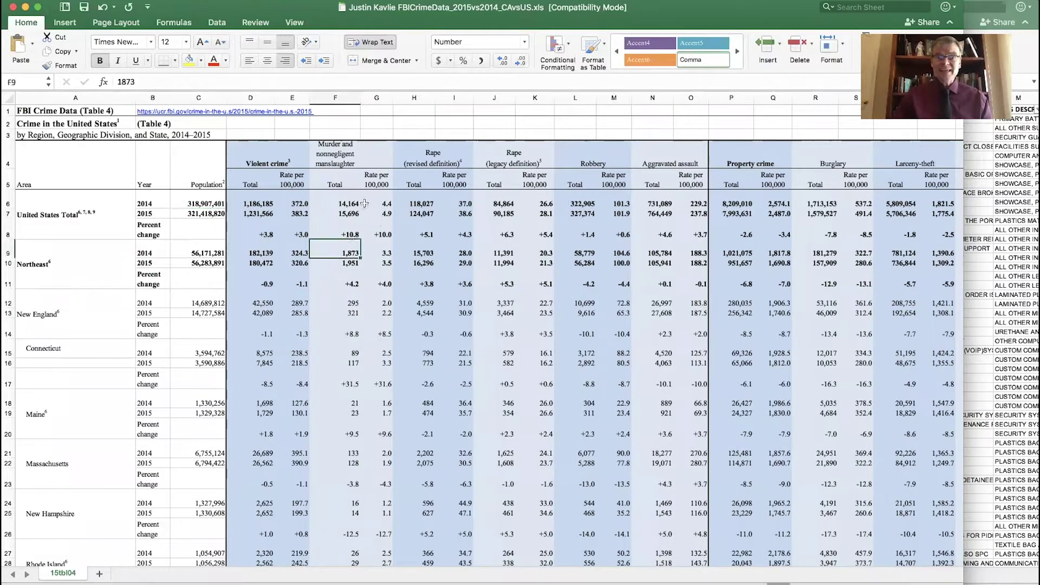
click(590, 160)
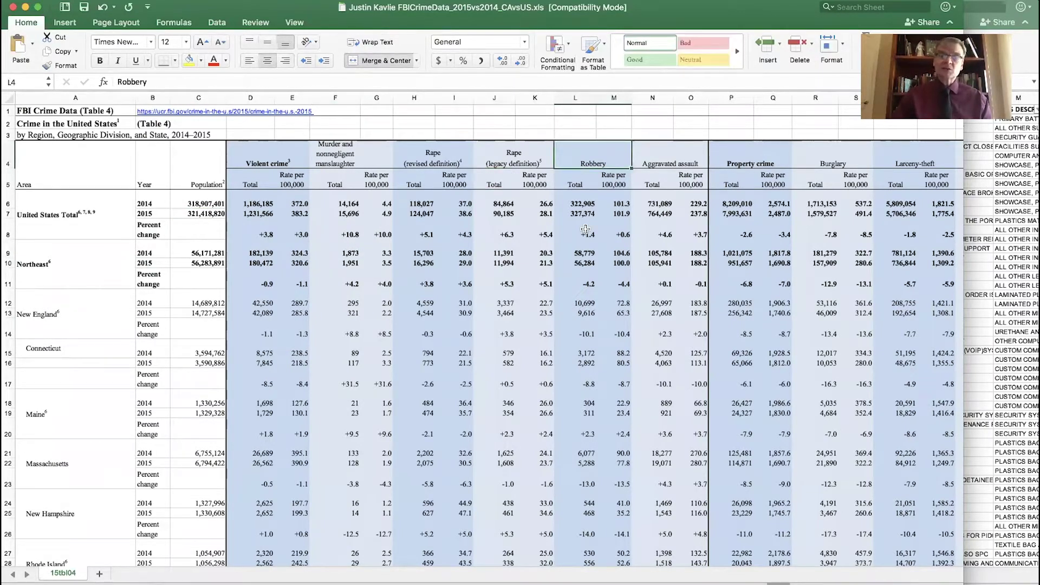
click(615, 227)
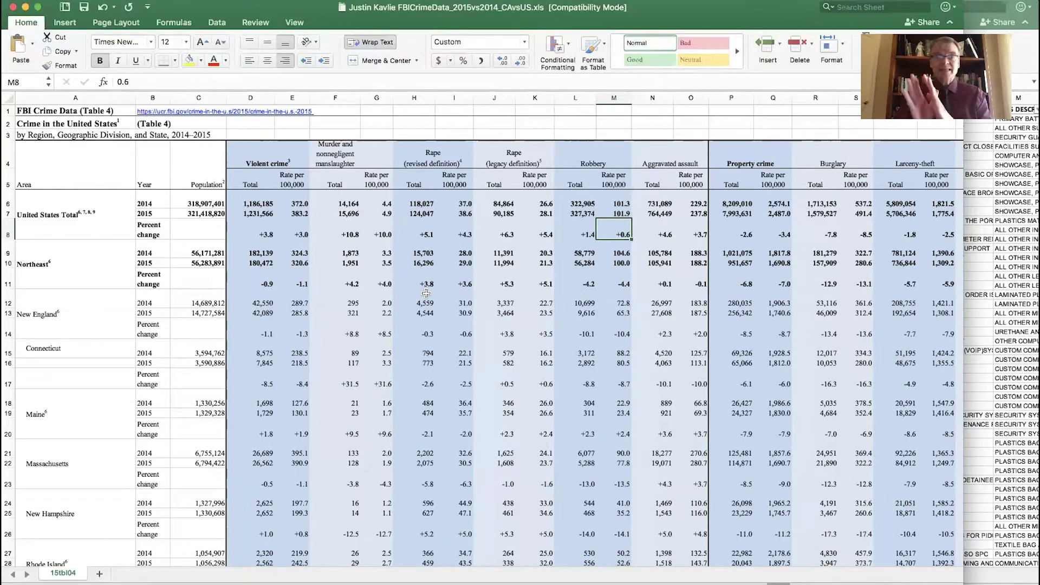
Check New England's violent crime total, then open MLB 2018 clean.xlsx in an enlarged Excel window
click(272, 294)
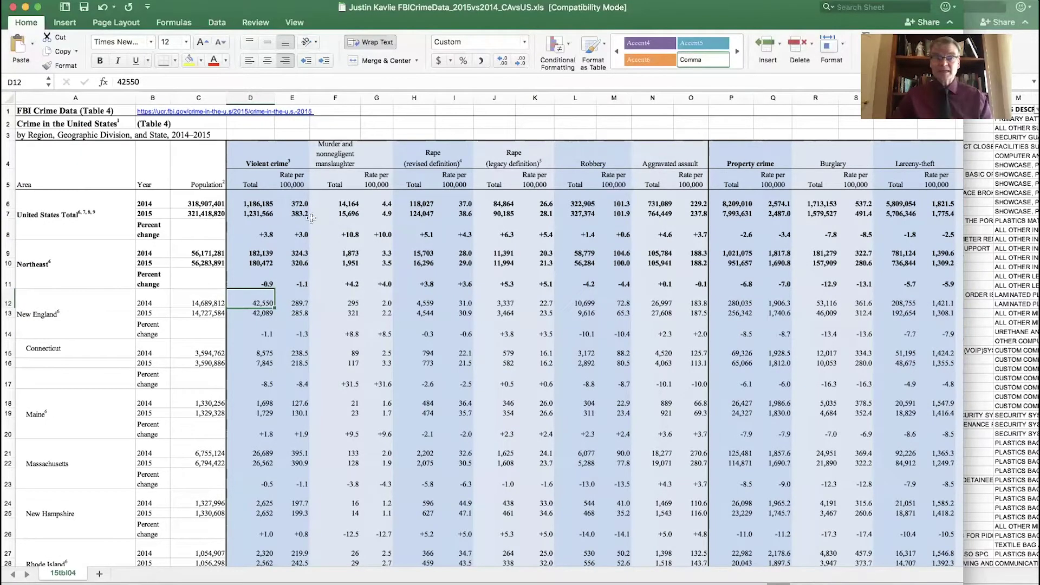
click(68, 212)
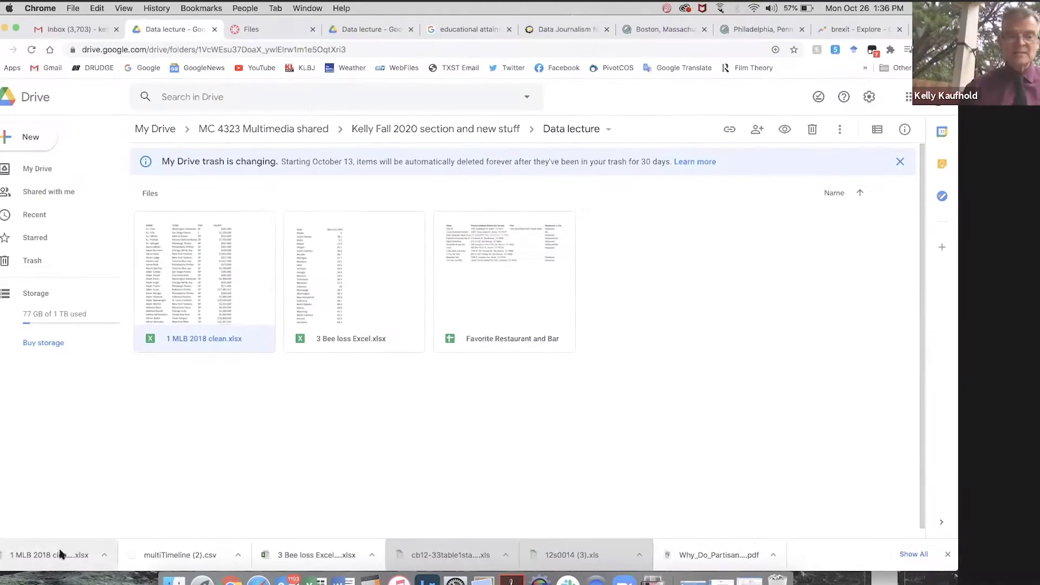
click(57, 554)
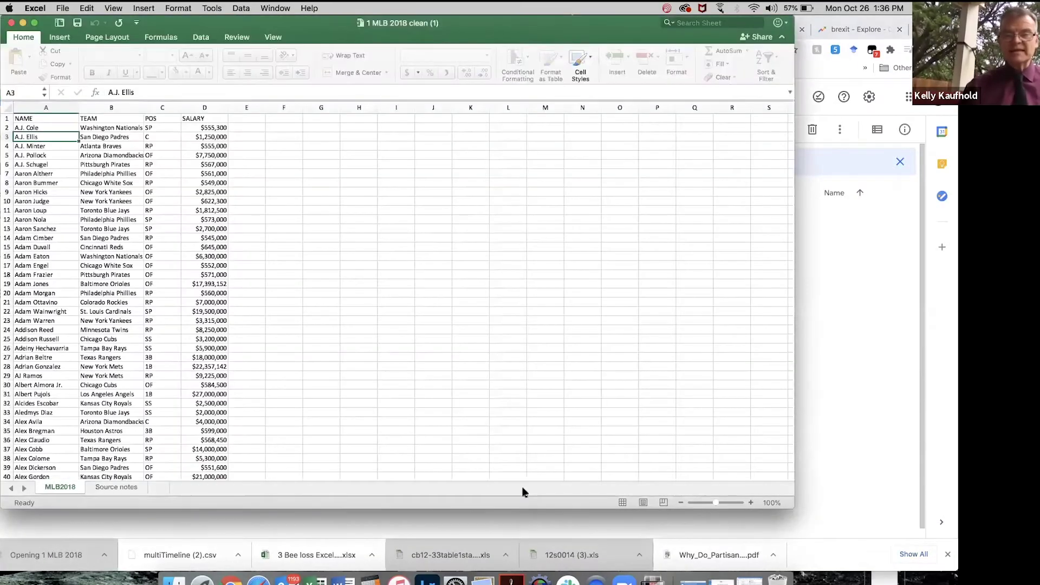
drag(797, 549, 817, 573)
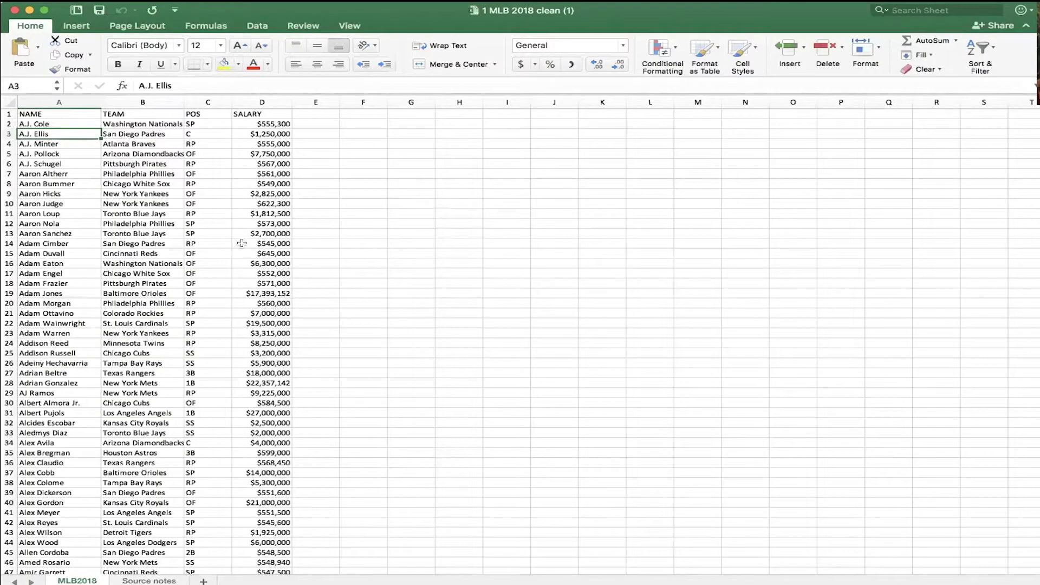
Clear summary rows 880–884 below the last player row 878, then return to the top
scroll(113, 242, down, 7)
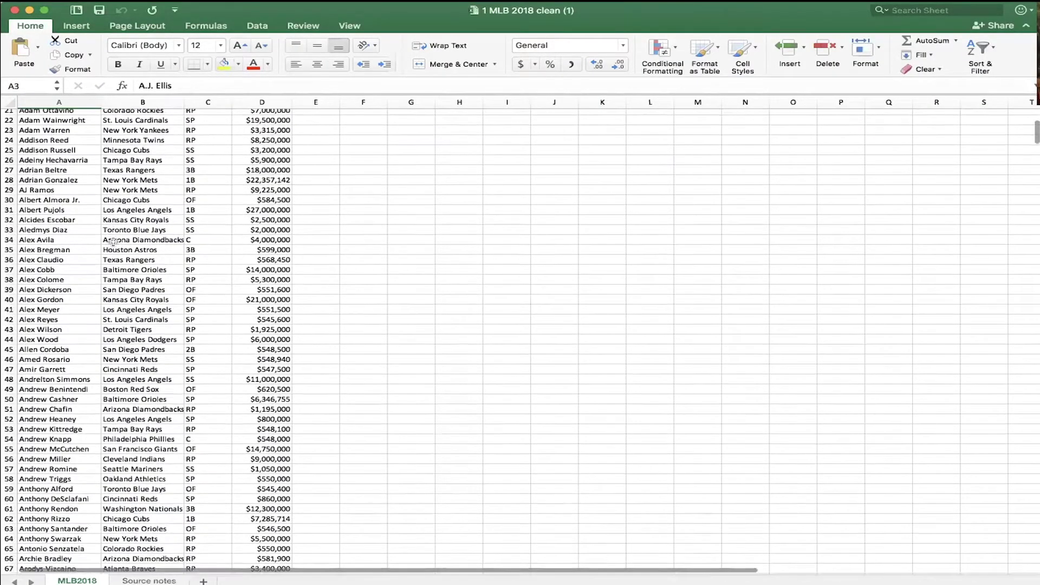
scroll(113, 242, down, 1)
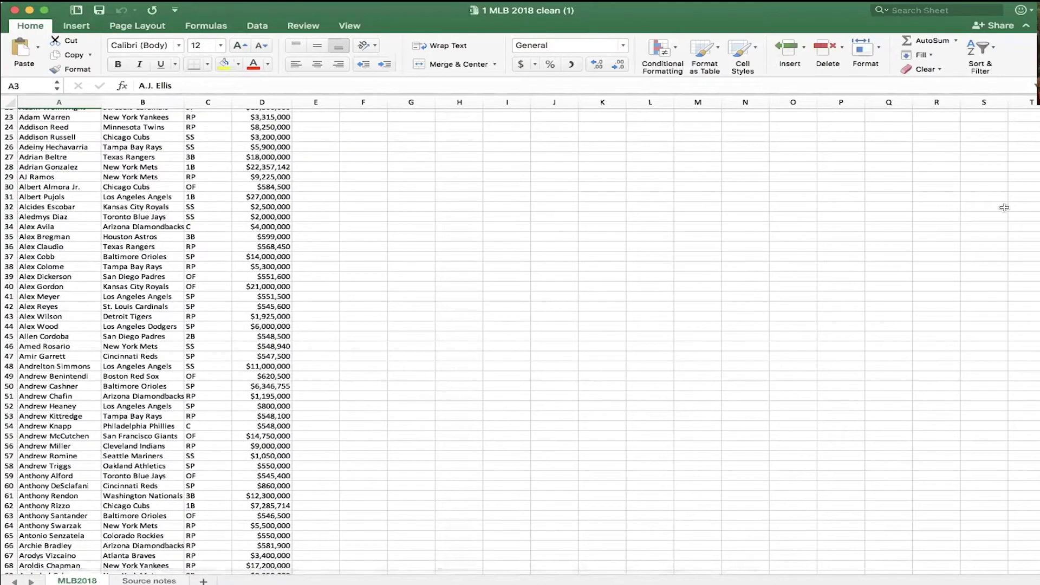
scroll(999, 176, down, 2)
drag(1034, 152, 1025, 559)
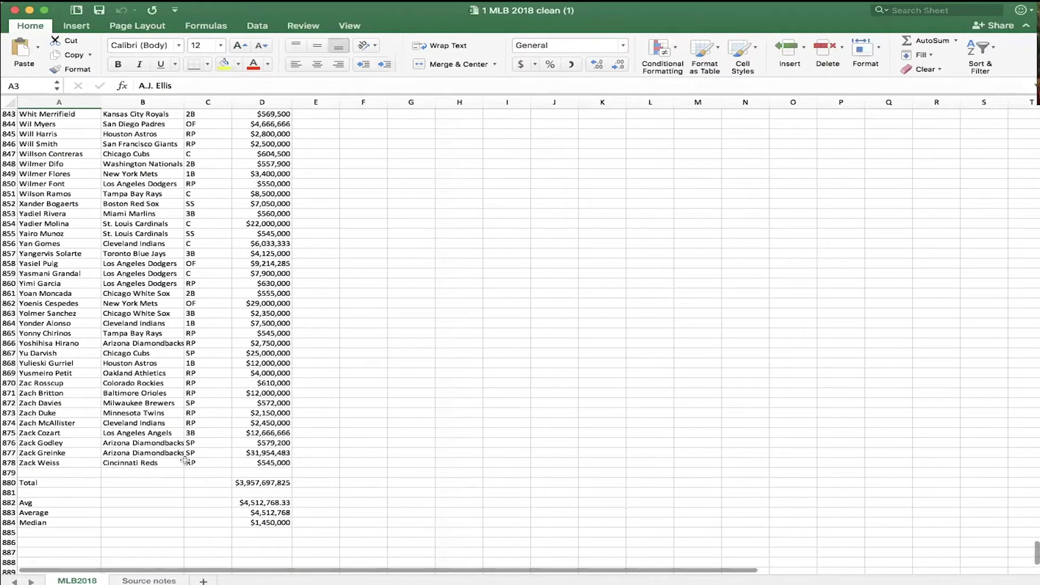
click(9, 463)
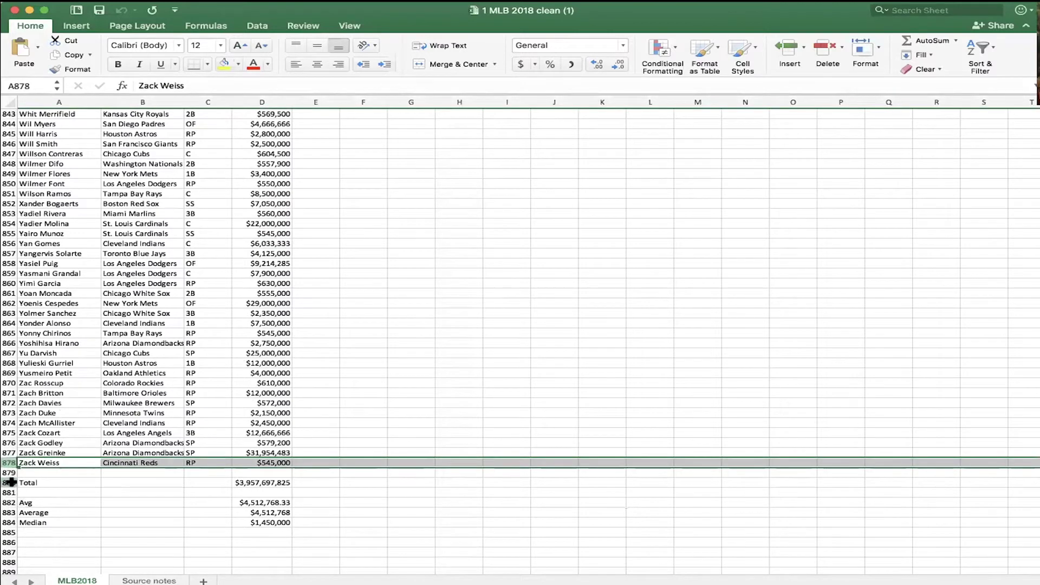
click(10, 482)
shift+click(10, 521)
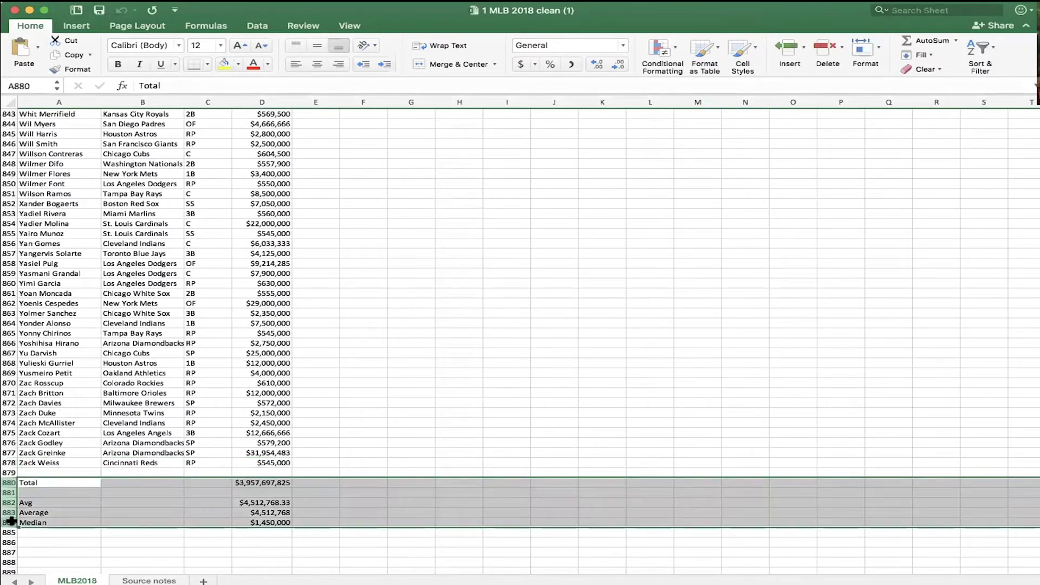
key(Delete)
click(26, 461)
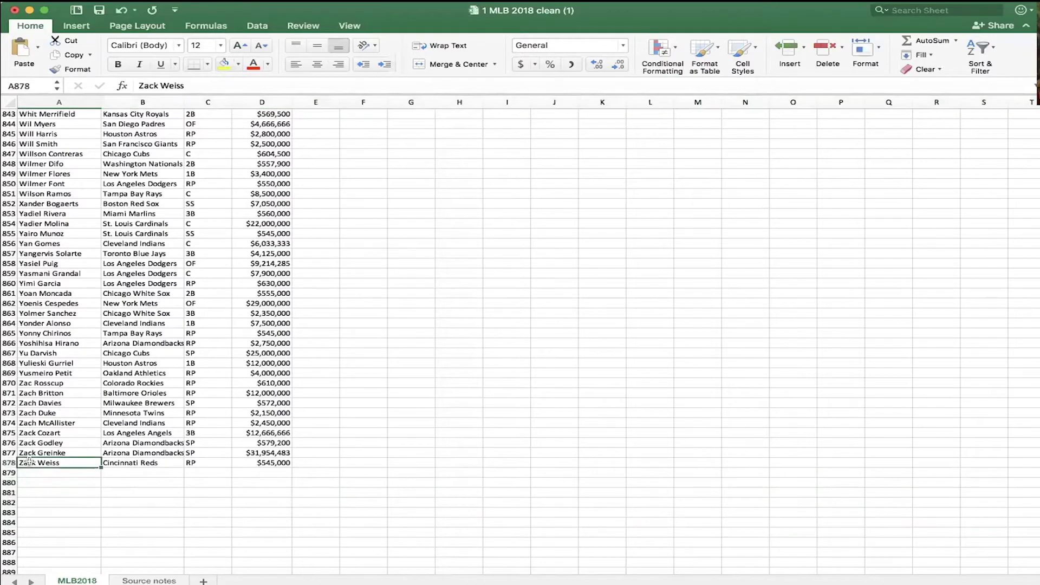
scroll(866, 410, up, 10)
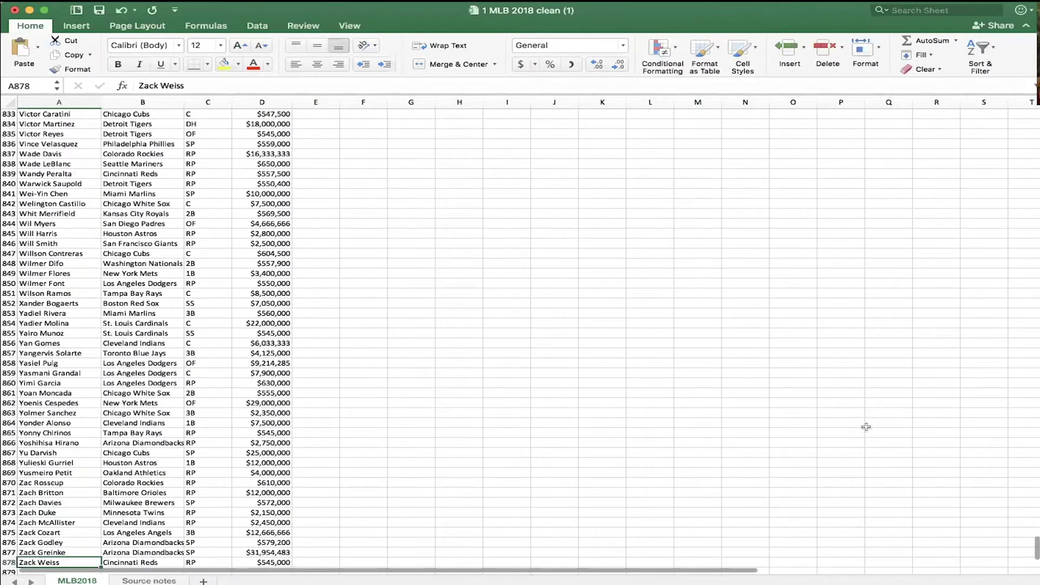
drag(1034, 541, 1035, 121)
Point out a player's team, position, salary and name values
click(157, 166)
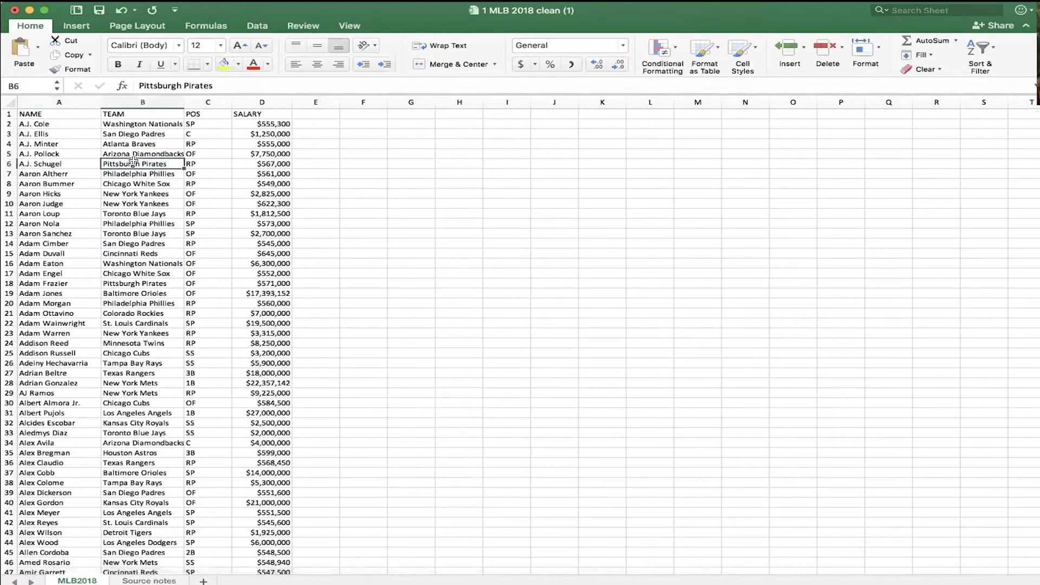
click(197, 166)
click(253, 156)
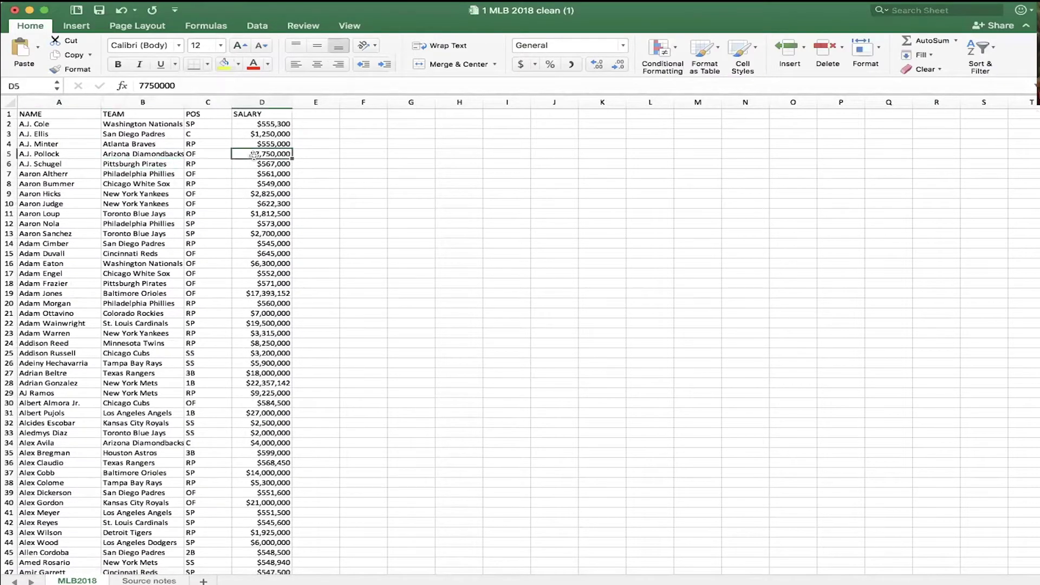
click(41, 143)
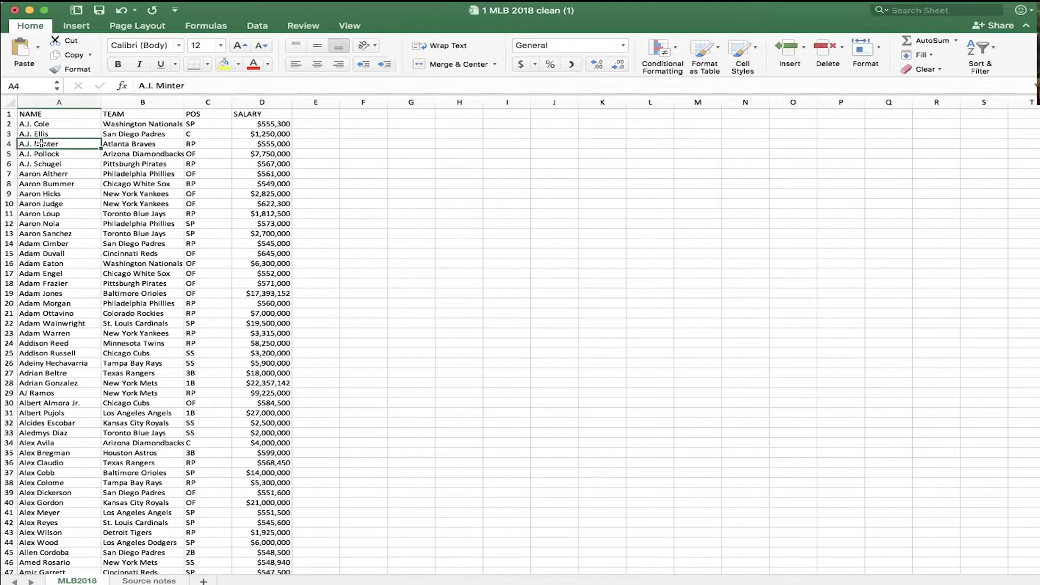
Select the player records from A2 across to SALARY and down to row 878
click(31, 121)
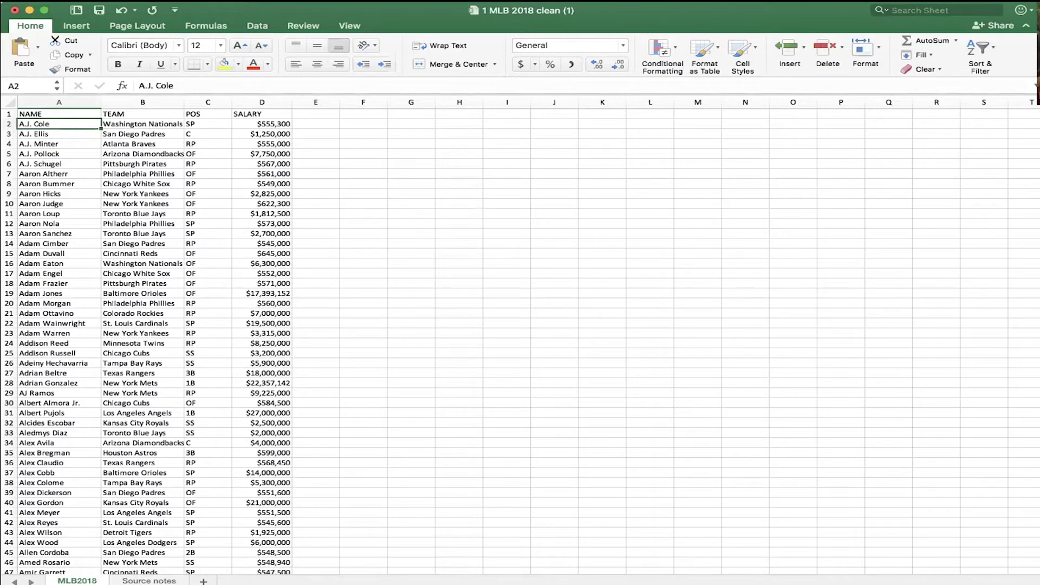
key(ctrl+shift+Right)
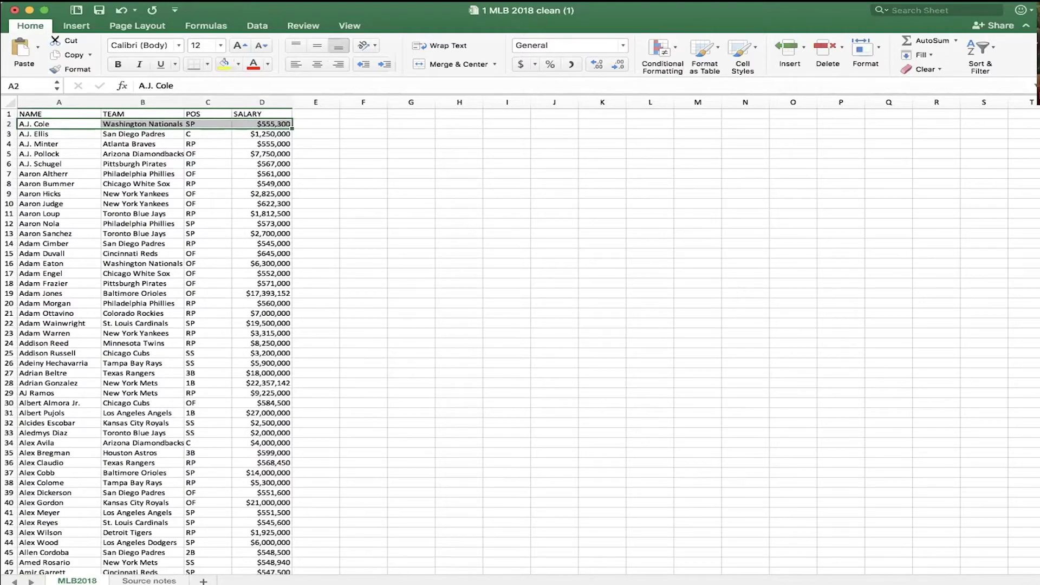
key(ctrl+shift+Down)
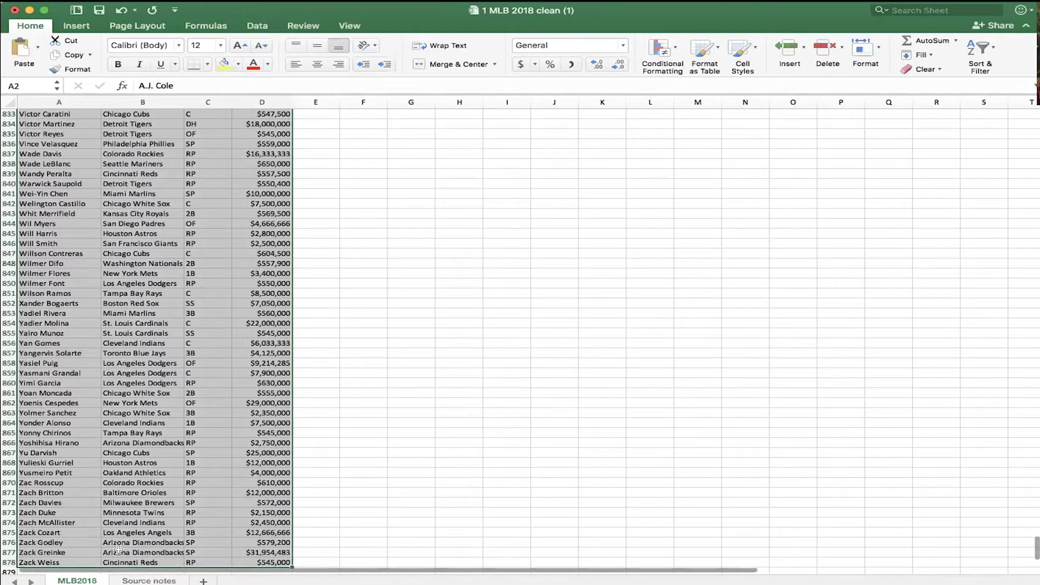
Sort the data by Column D from largest to smallest
click(309, 2)
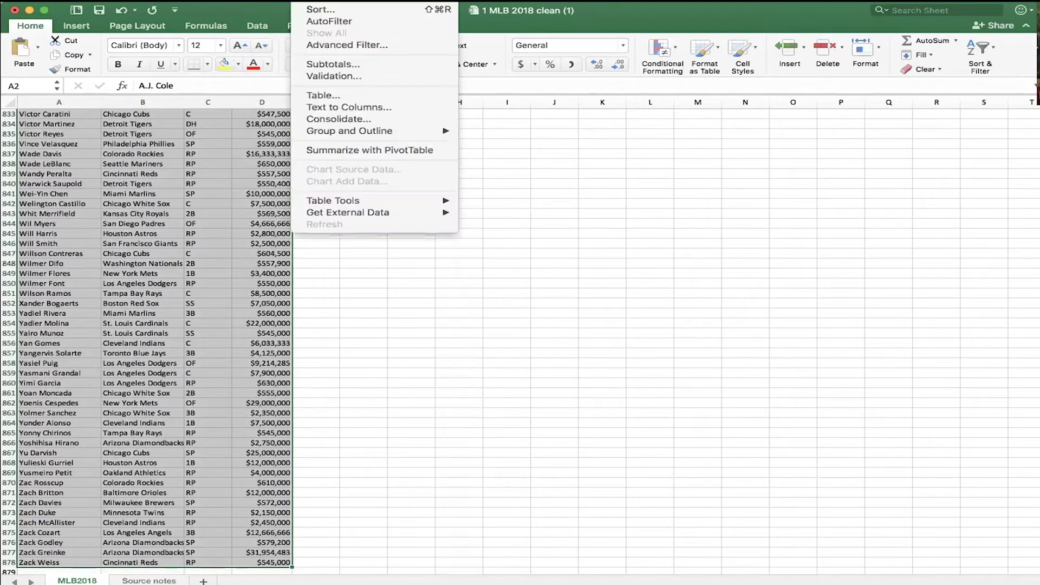
click(314, 7)
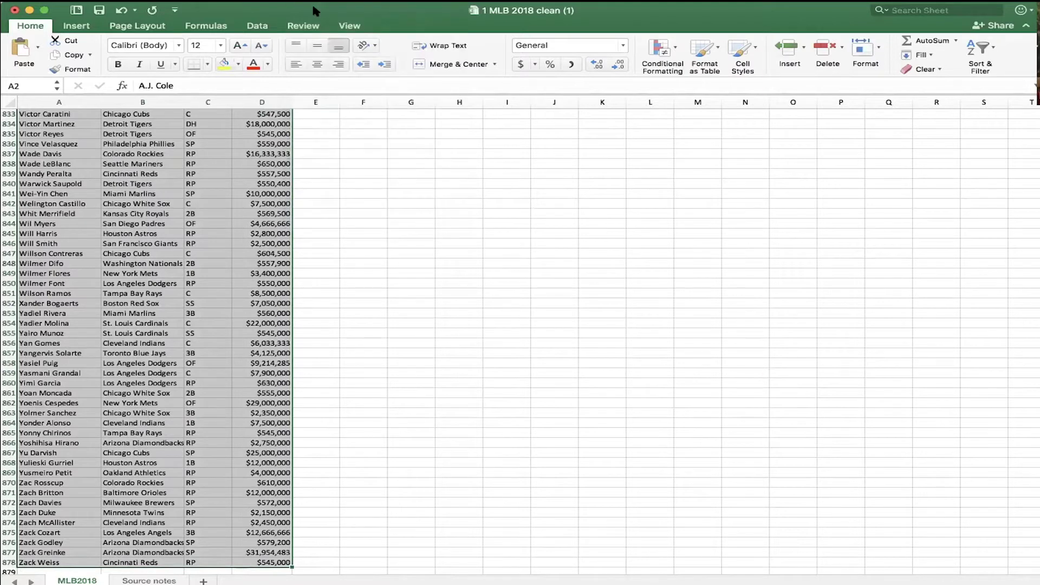
click(374, 105)
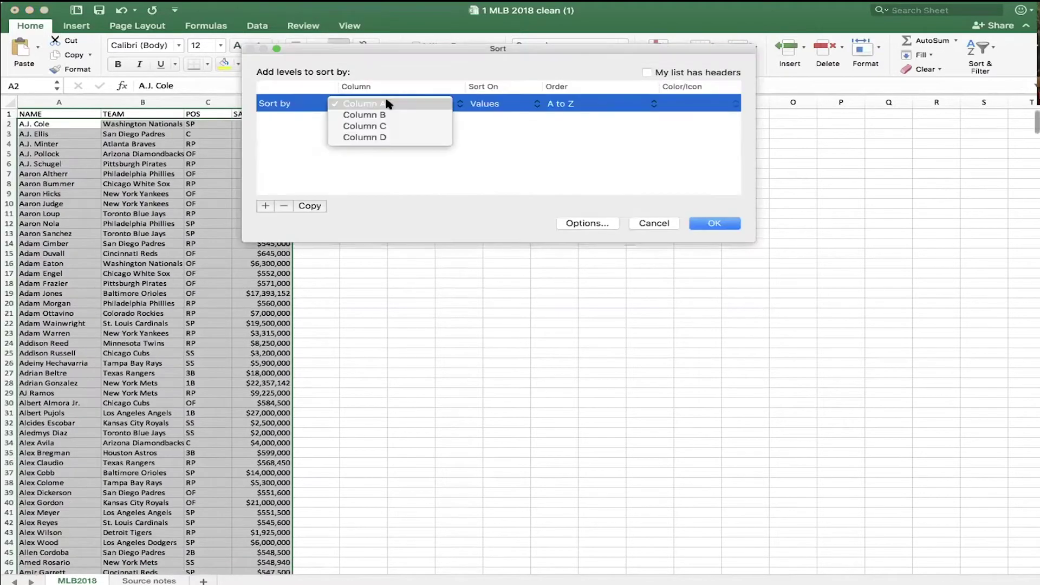
click(379, 138)
click(595, 102)
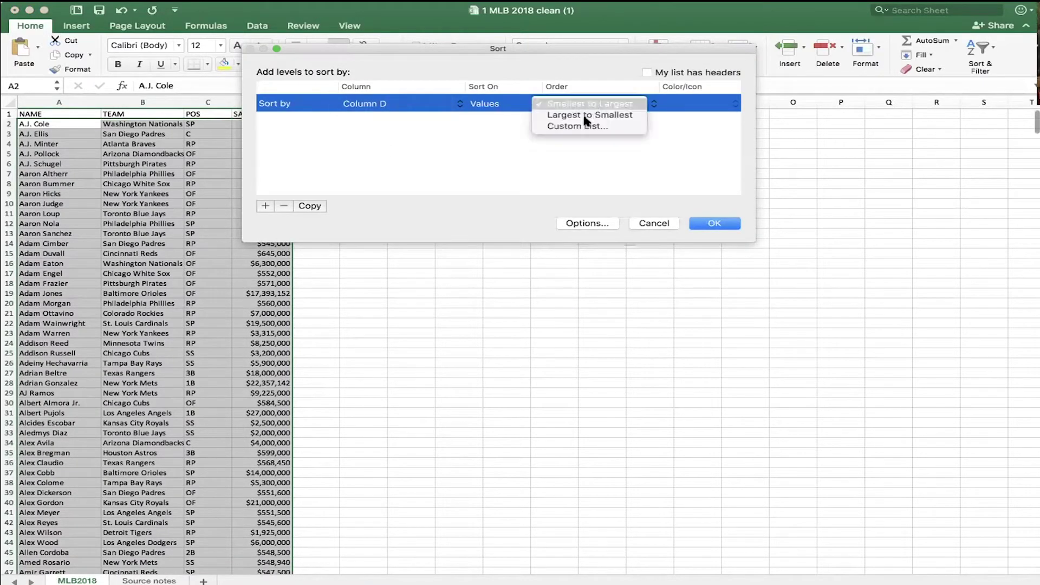
click(574, 114)
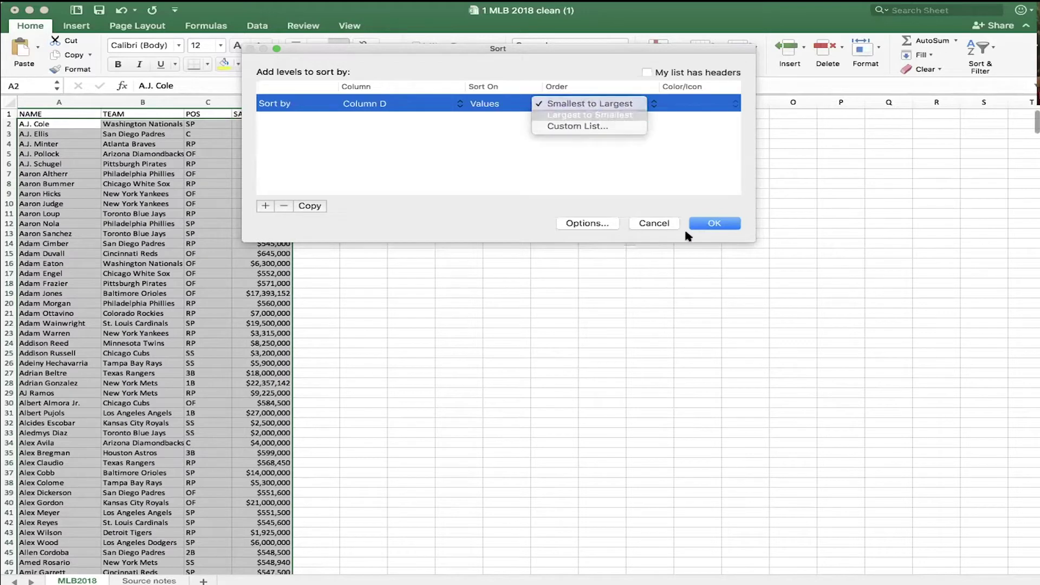
click(716, 224)
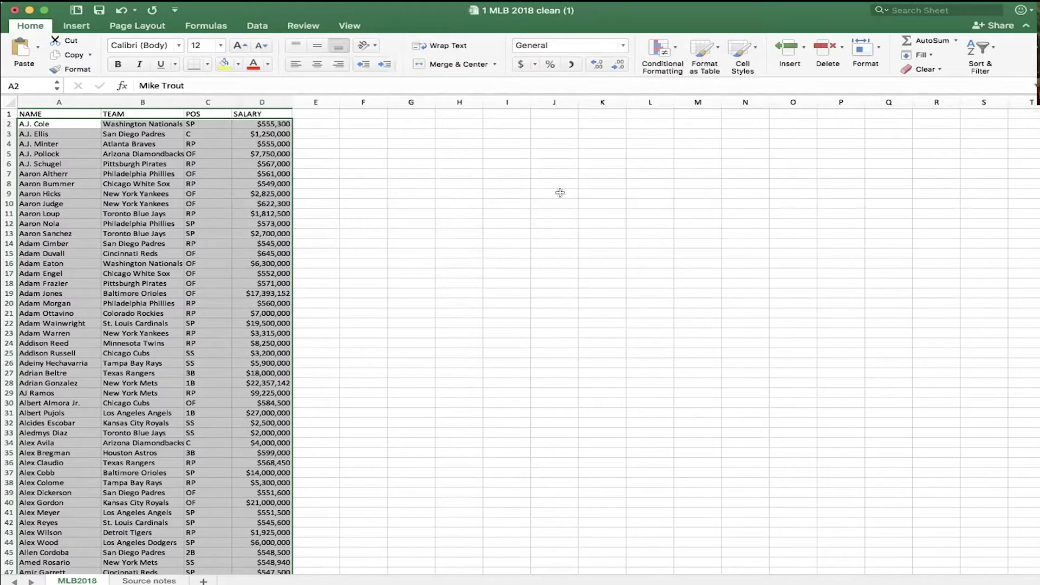
Reapply the salary sort and confirm $34,083,333 is the top salary
click(314, 12)
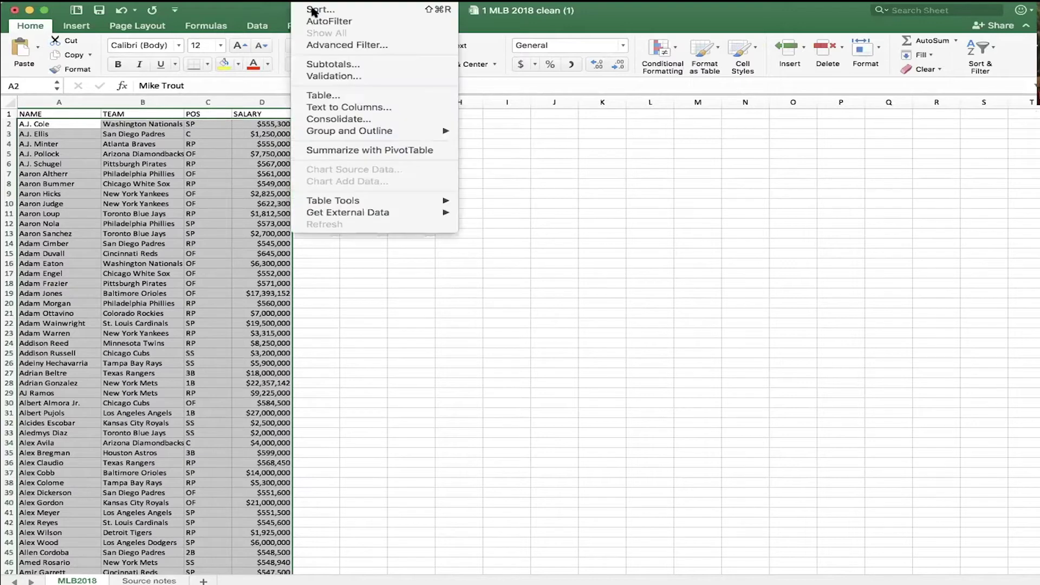
click(317, 11)
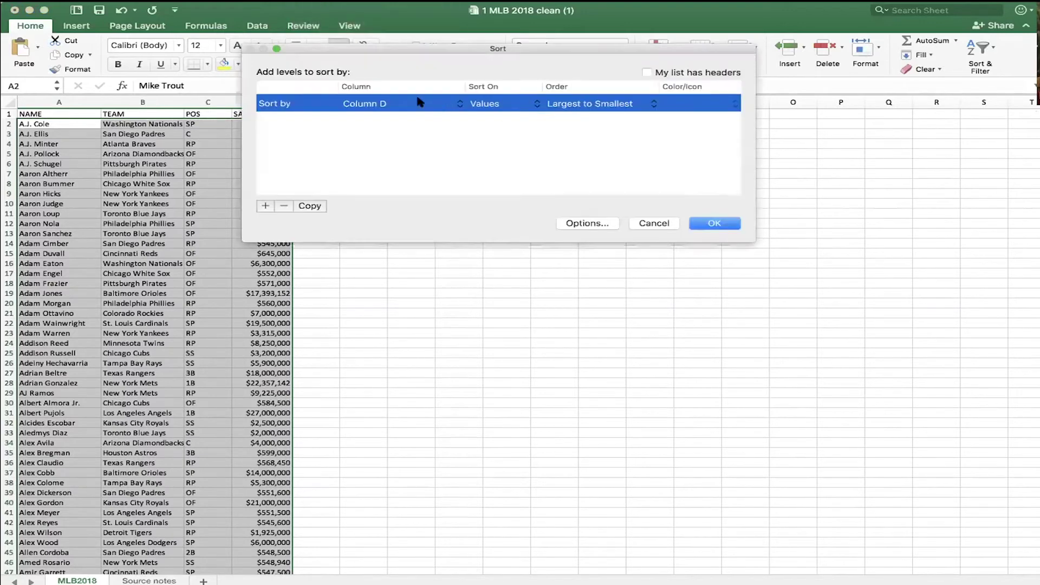
click(711, 225)
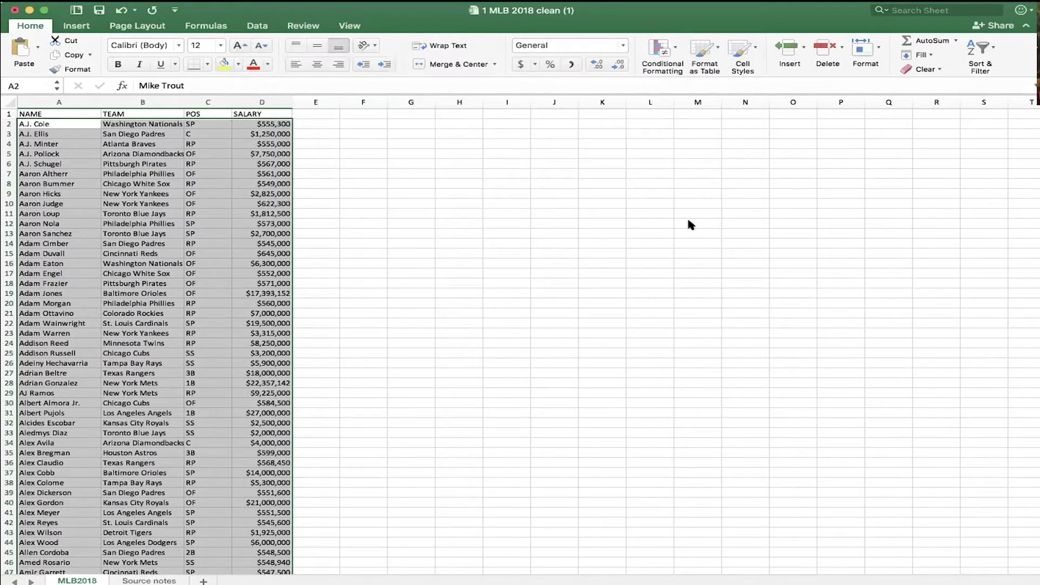
click(239, 161)
click(242, 132)
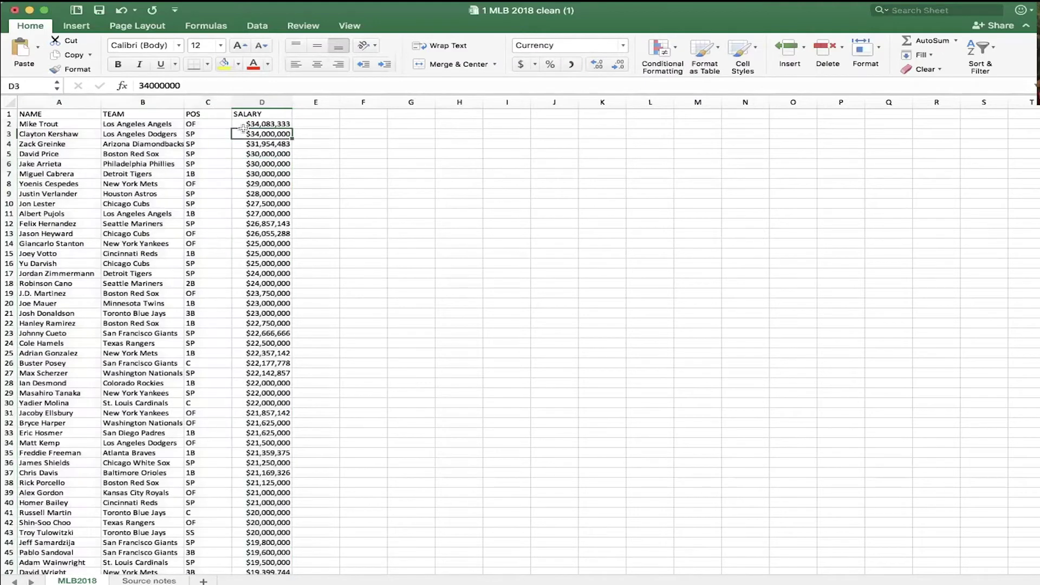
click(242, 125)
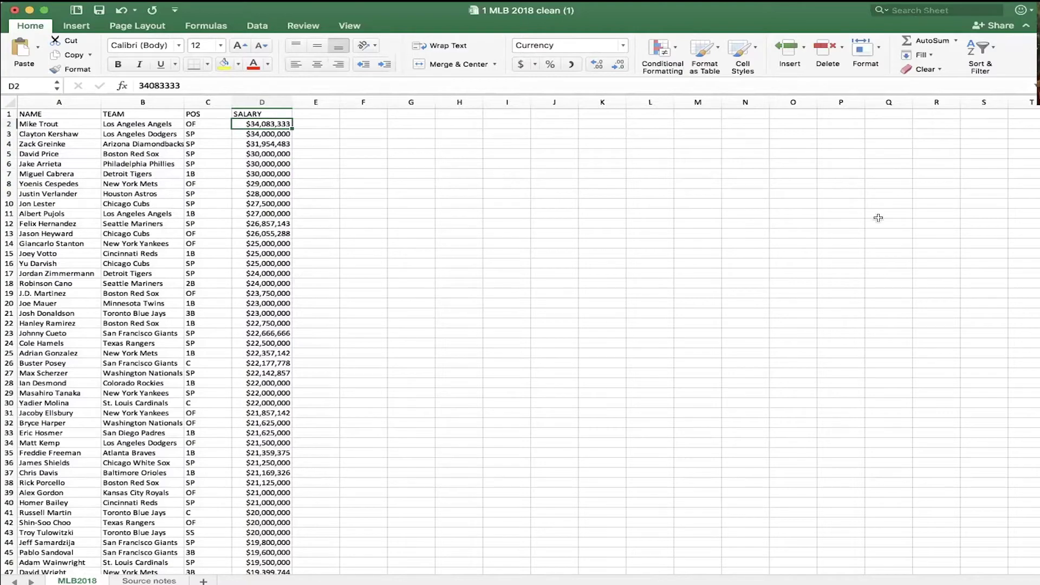
Scroll down past the last player row 878 and select cell C880
scroll(975, 217, down, 7)
drag(1035, 136, 934, 54)
scroll(520, 341, down, 1)
scroll(920, 193, down, 5)
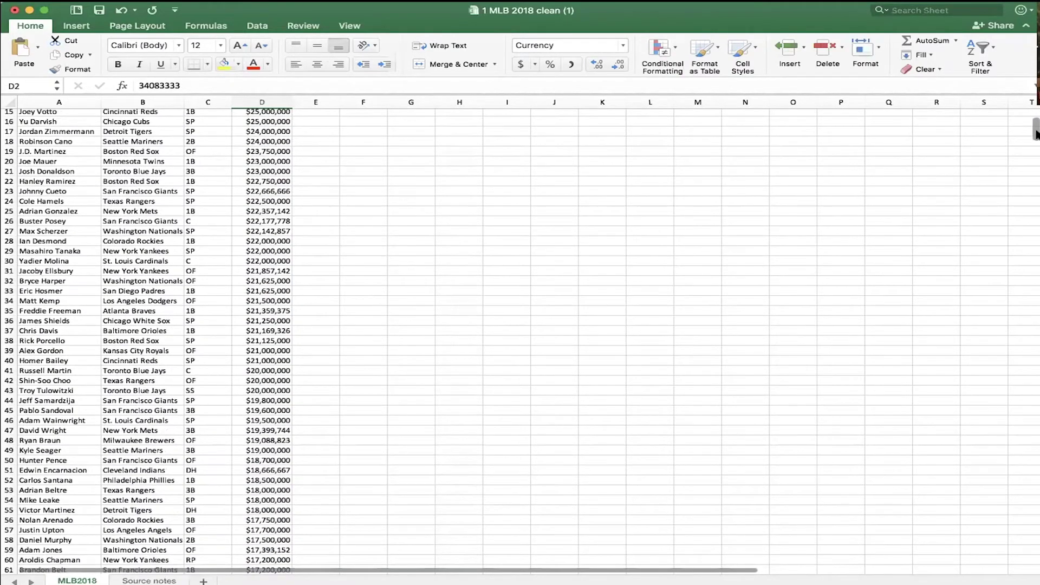
scroll(1036, 271, down, 20)
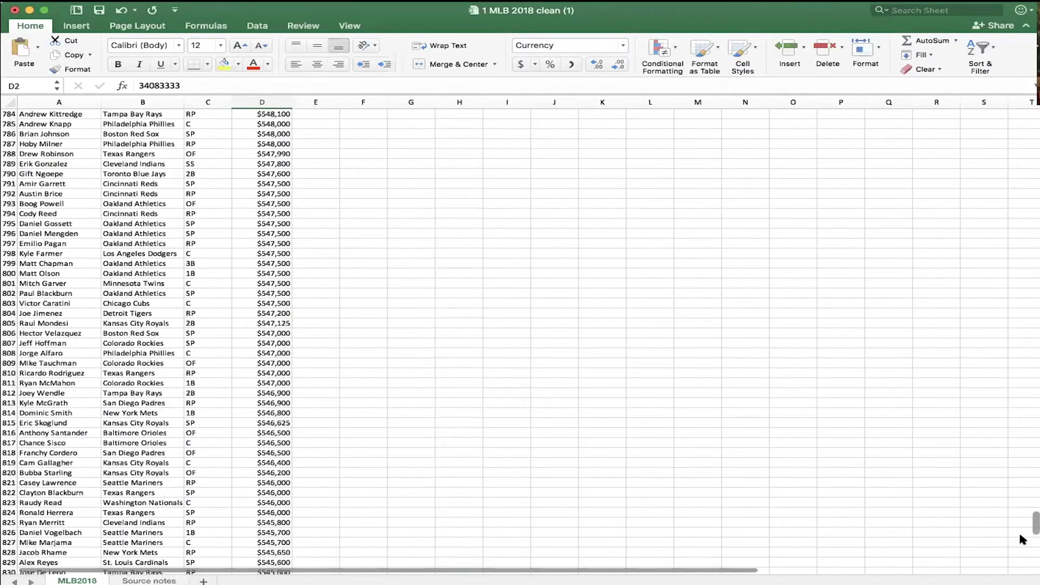
scroll(1022, 555, down, 3)
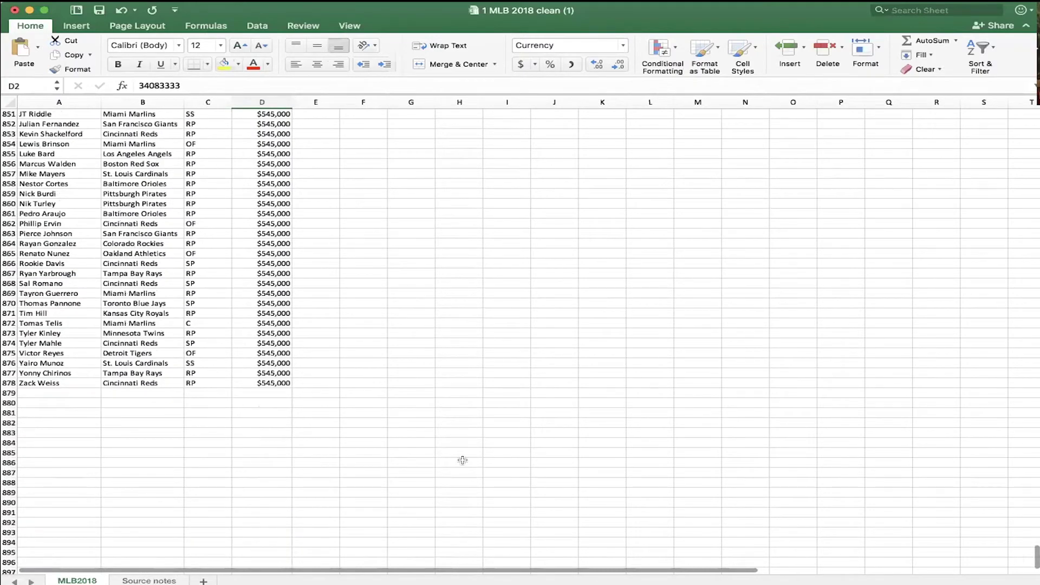
click(208, 400)
Label C880 'Total' and enter =SUM(D2:D878) in D880, giving $3,957,697,825
text(Total)
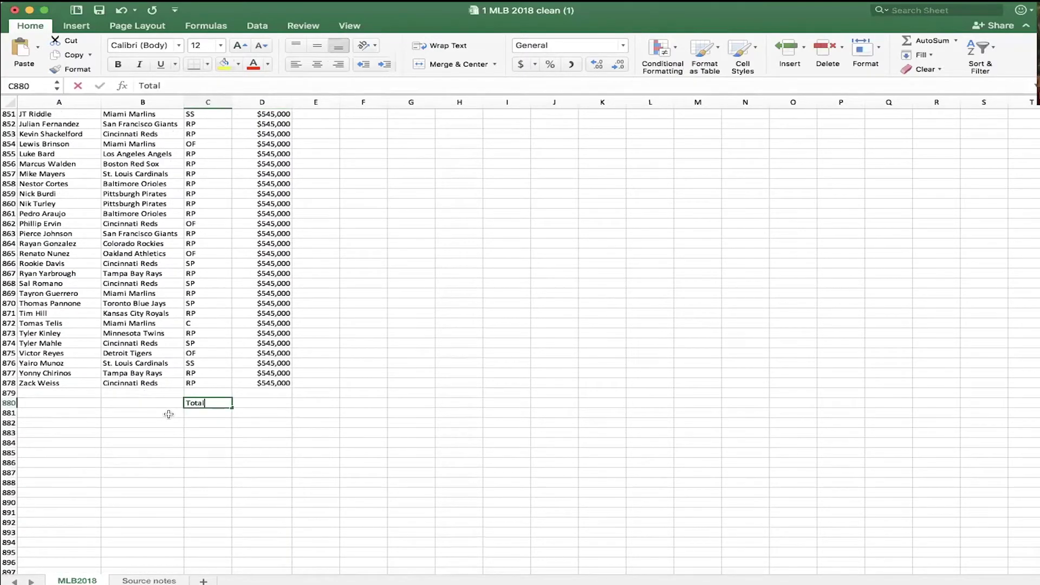
key(Tab)
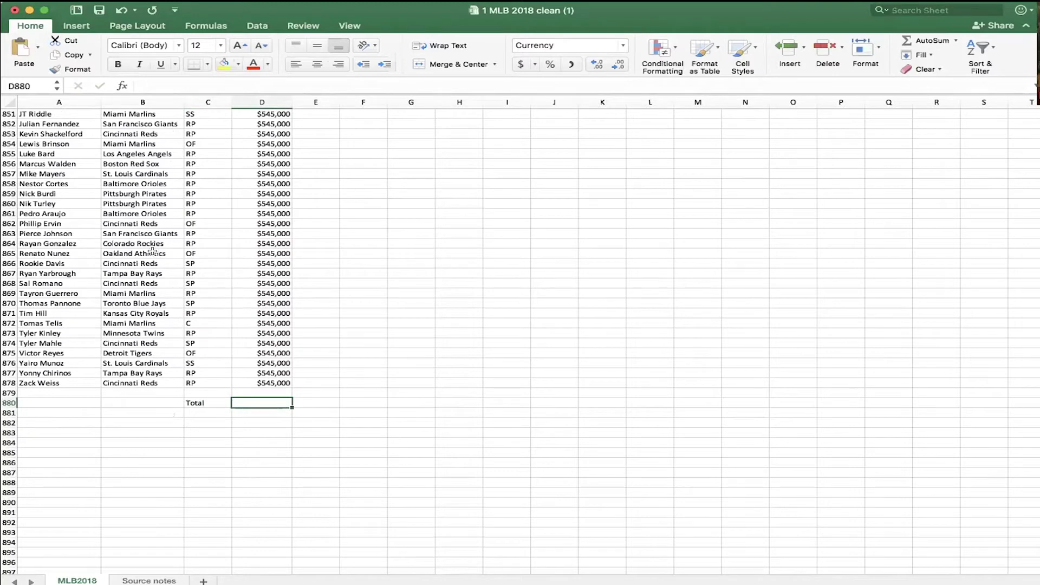
click(225, 86)
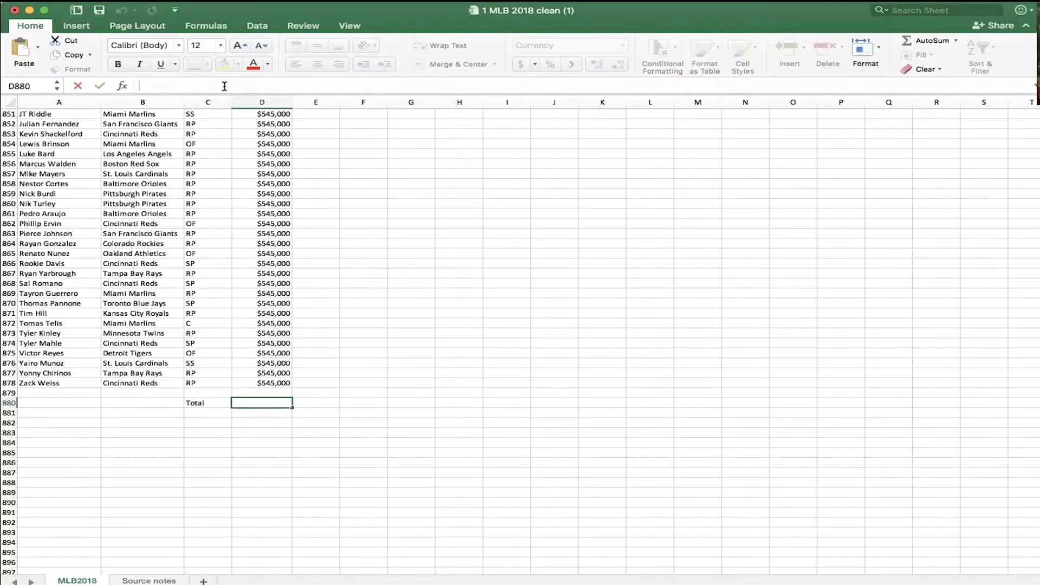
text(=sum()
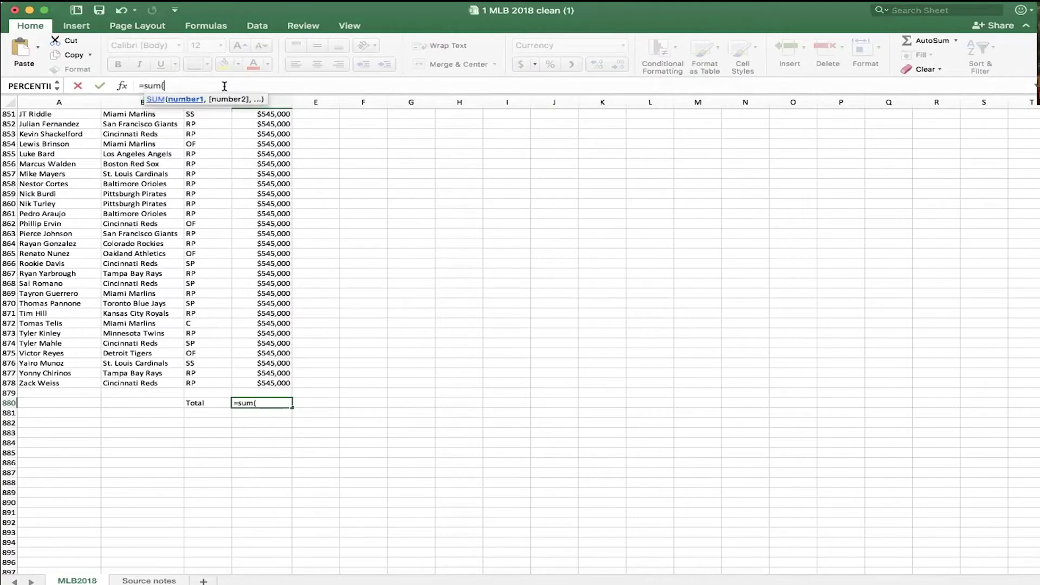
text(D)
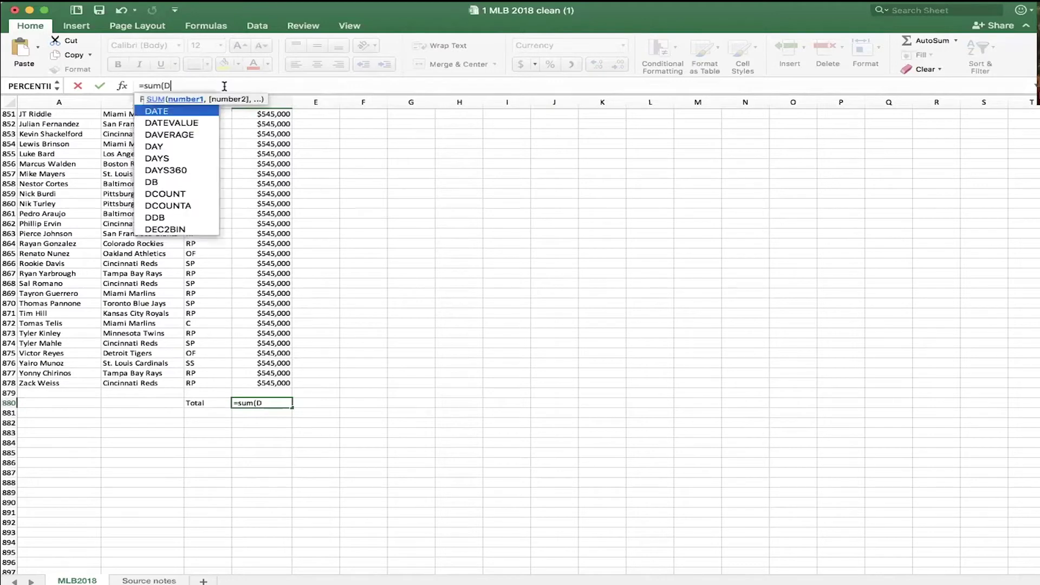
text(2:)
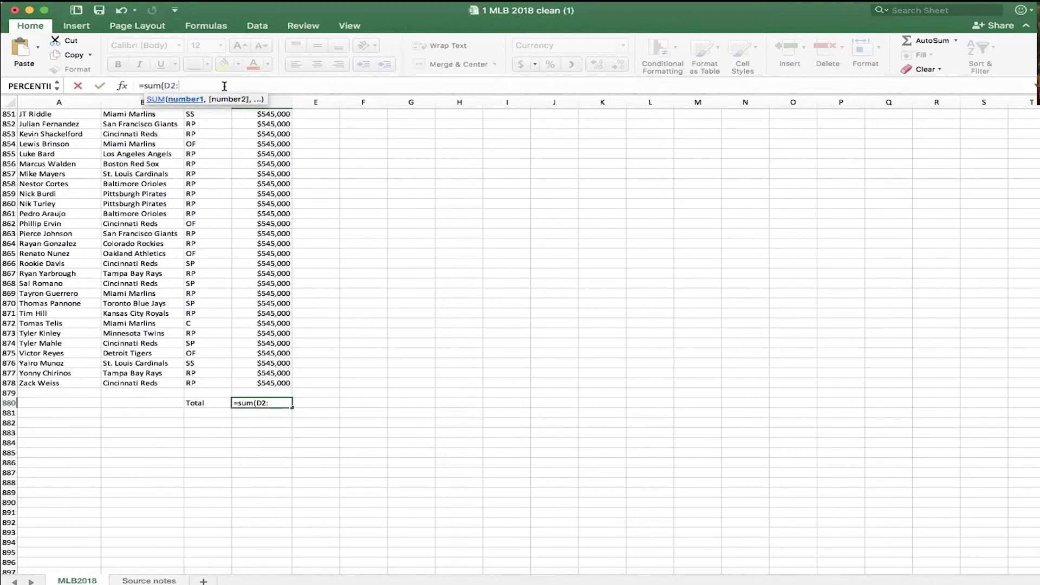
text(D878)
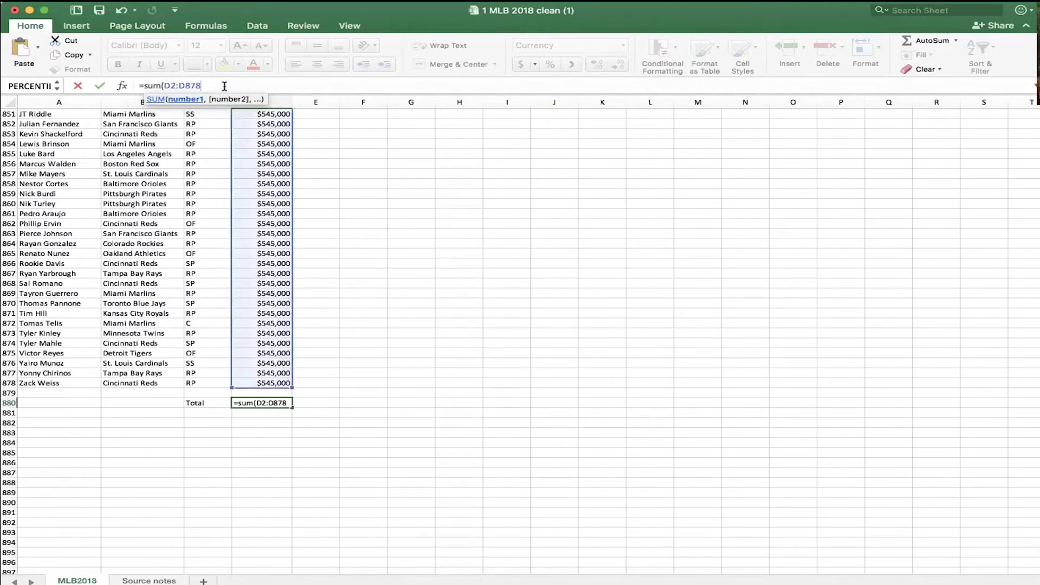
text())
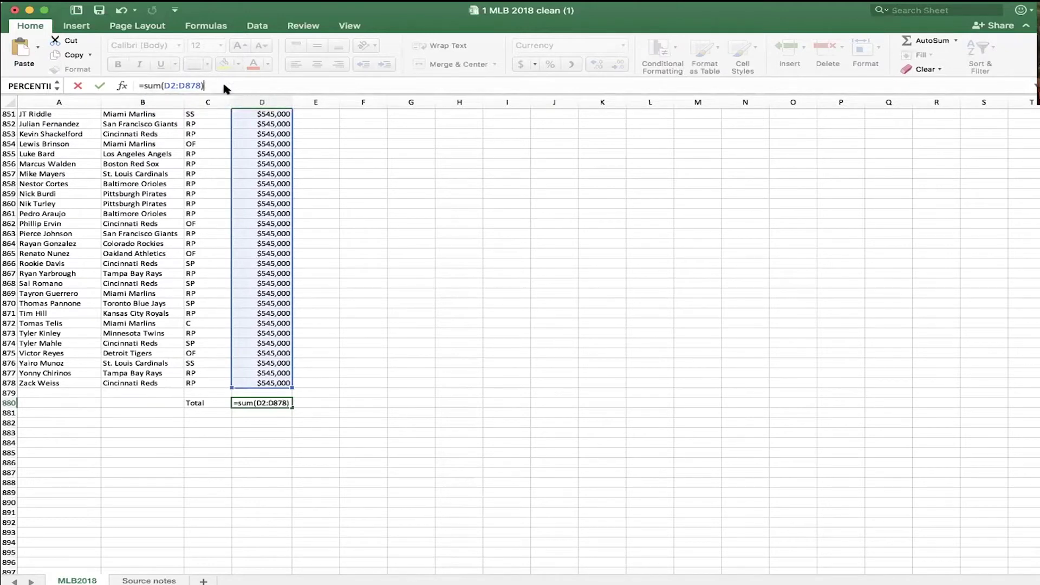
key(Tab)
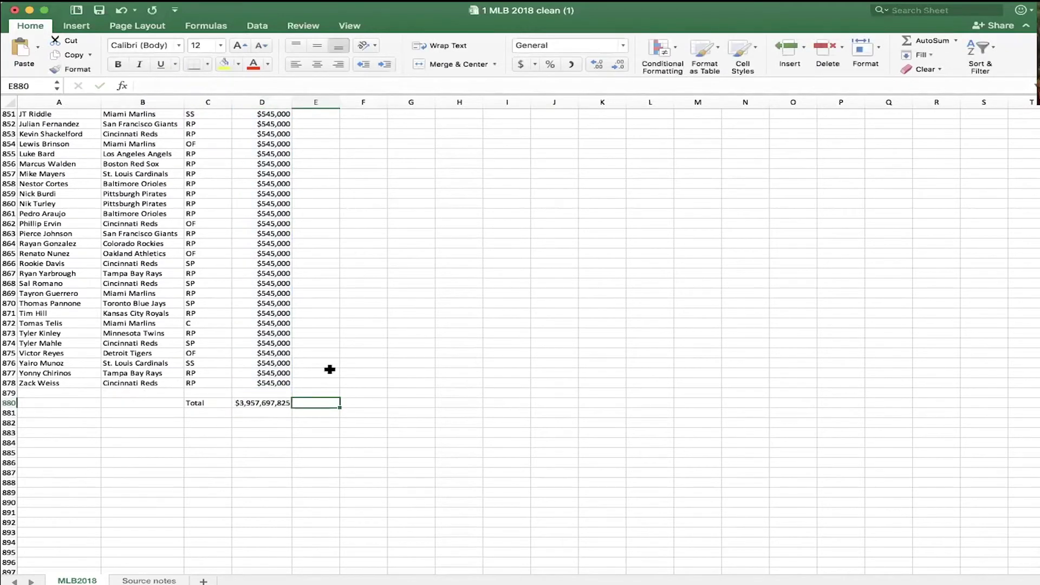
click(211, 415)
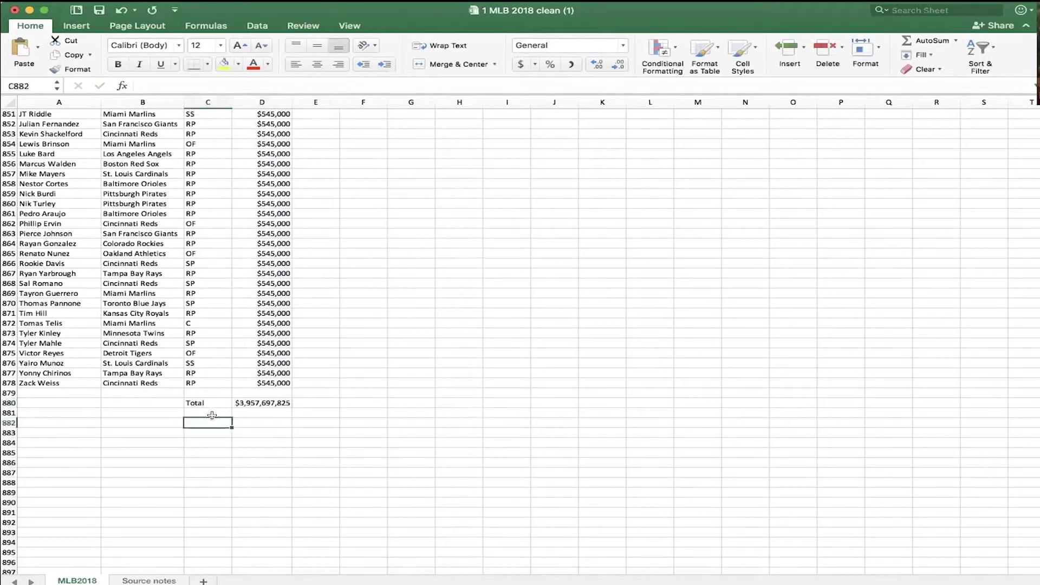
click(260, 404)
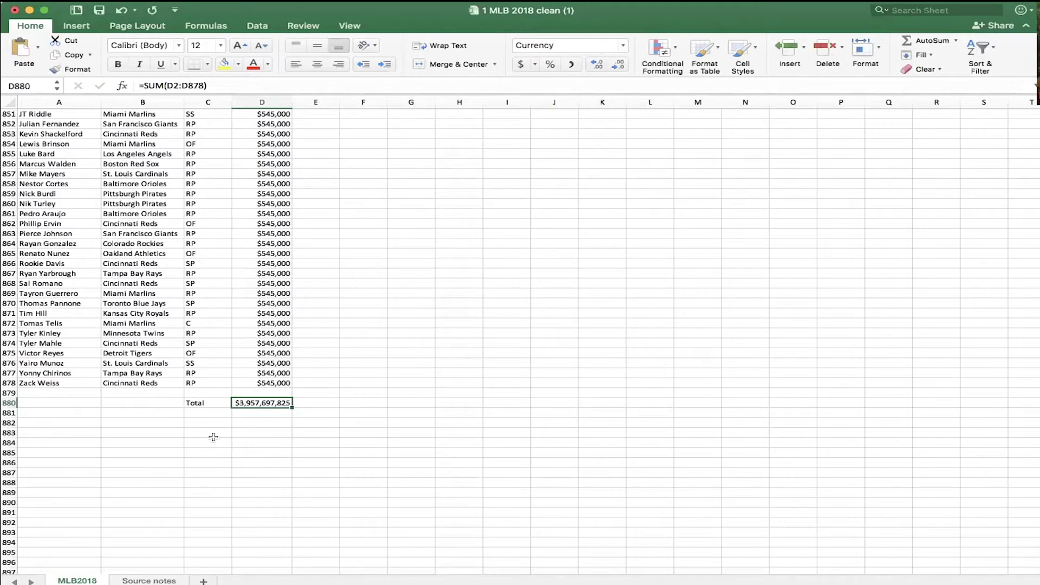
Label C881 'Avg' and enter =AVERAGE(D2:D878) in D881, giving $4,512,768
click(190, 413)
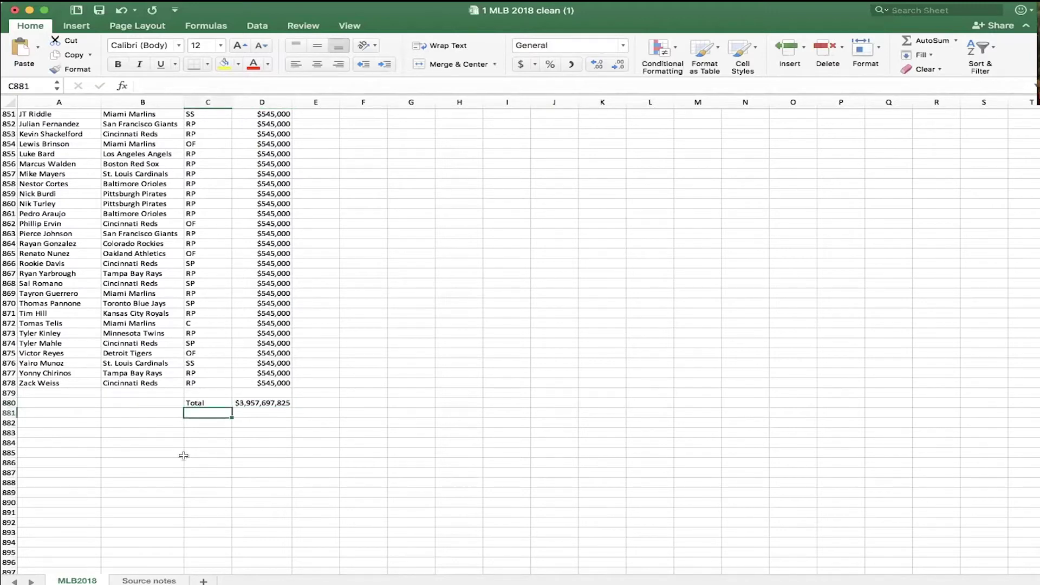
text(Avg)
key(Tab)
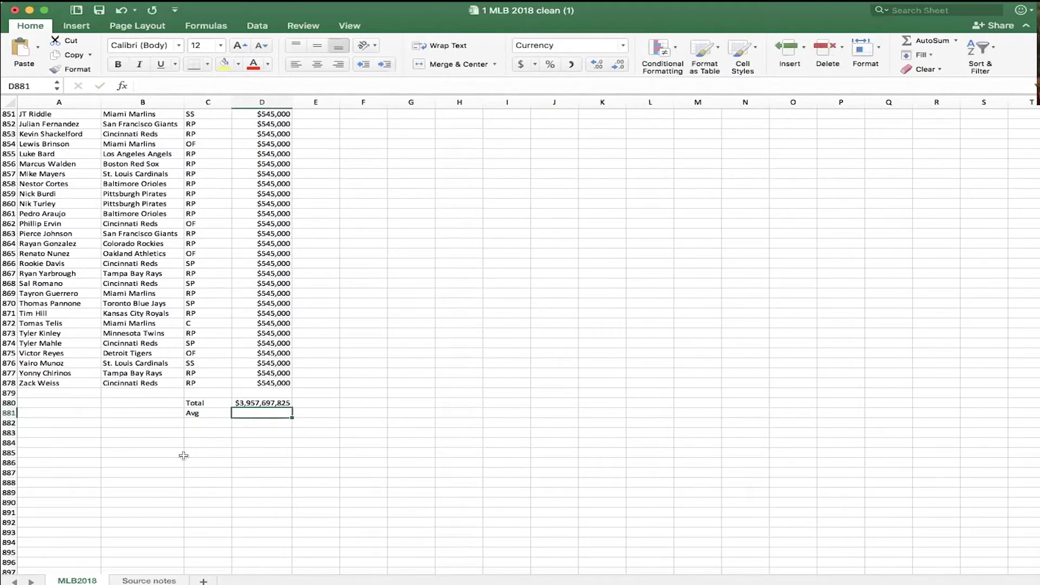
click(244, 83)
text(=)
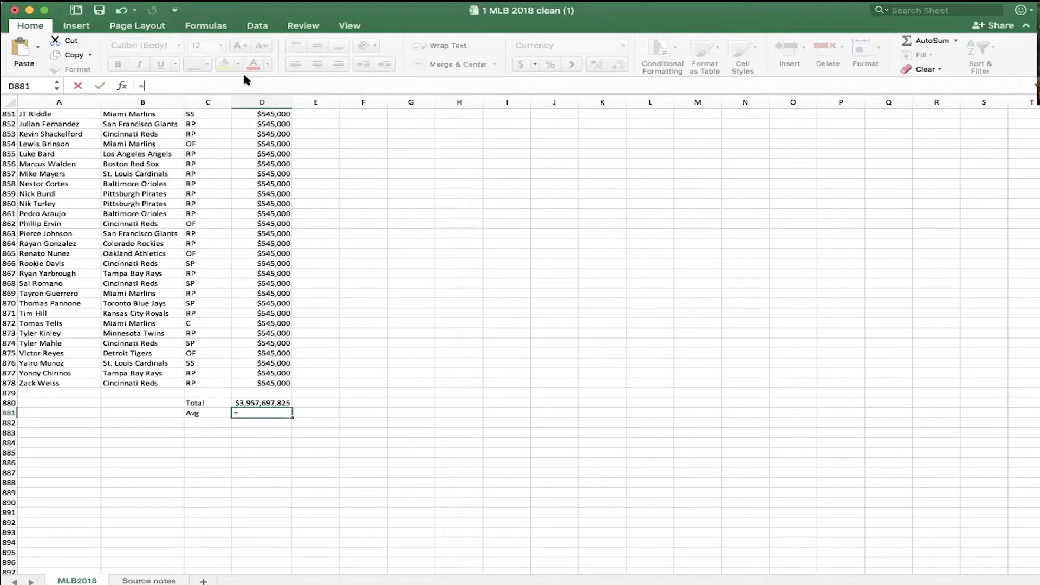
text(average)
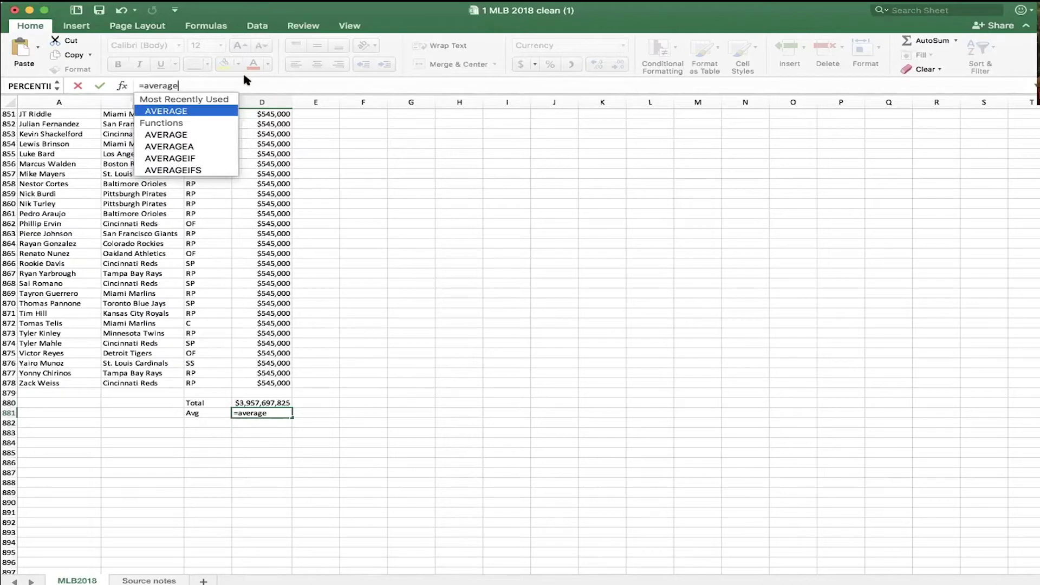
text((D2)
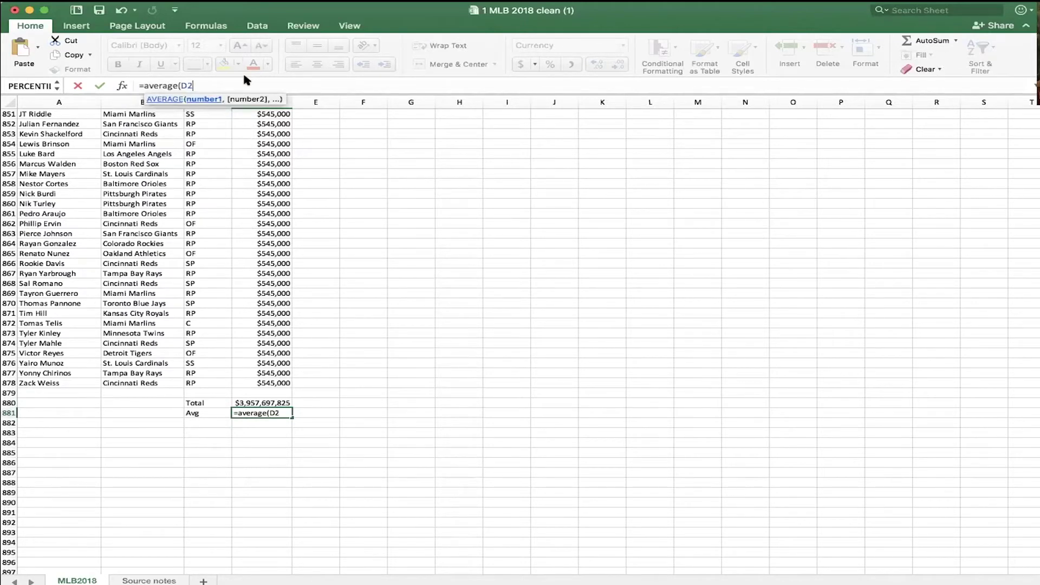
text(:D878))
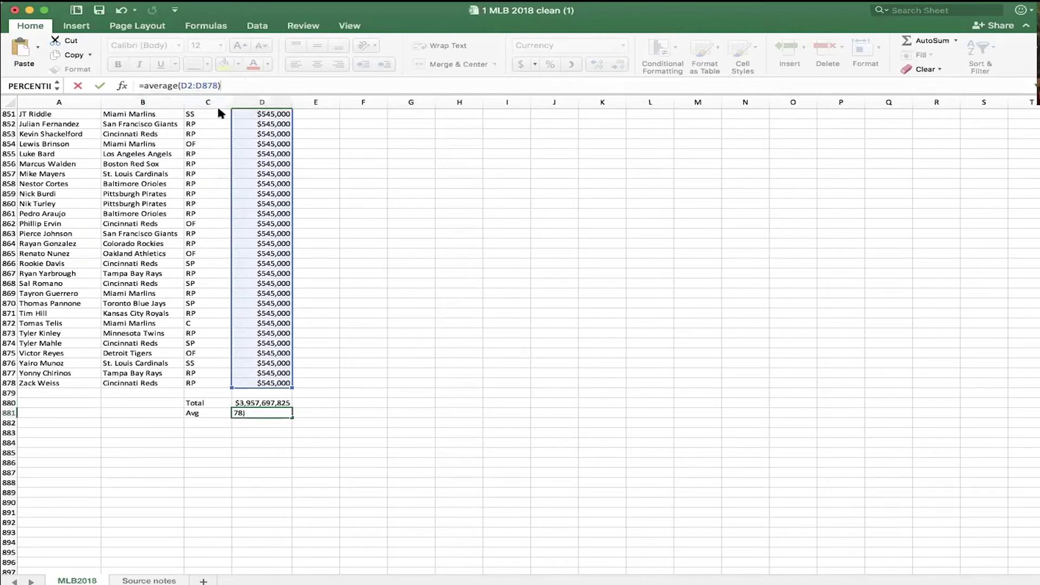
key(Tab)
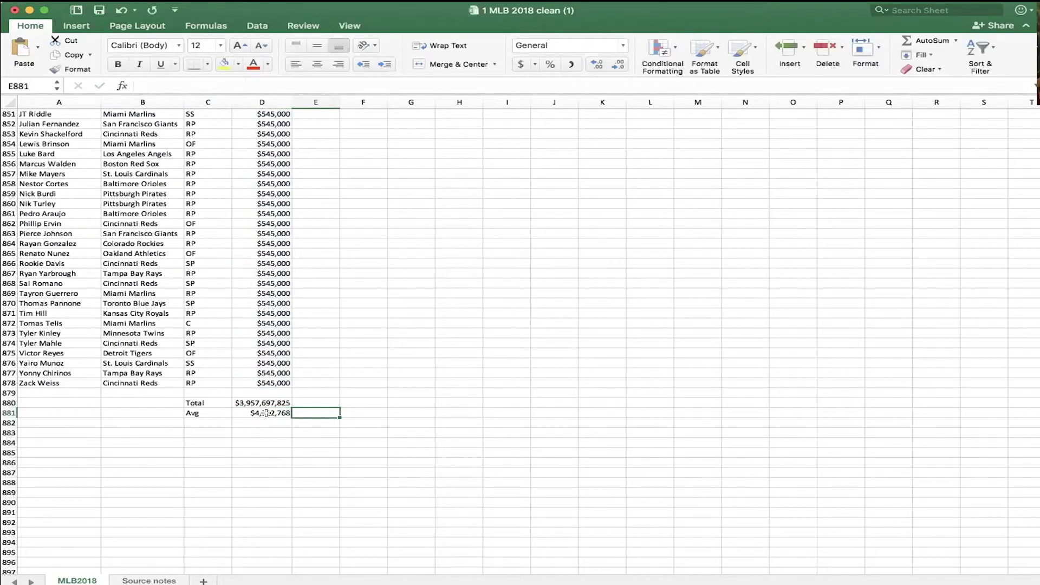
click(265, 413)
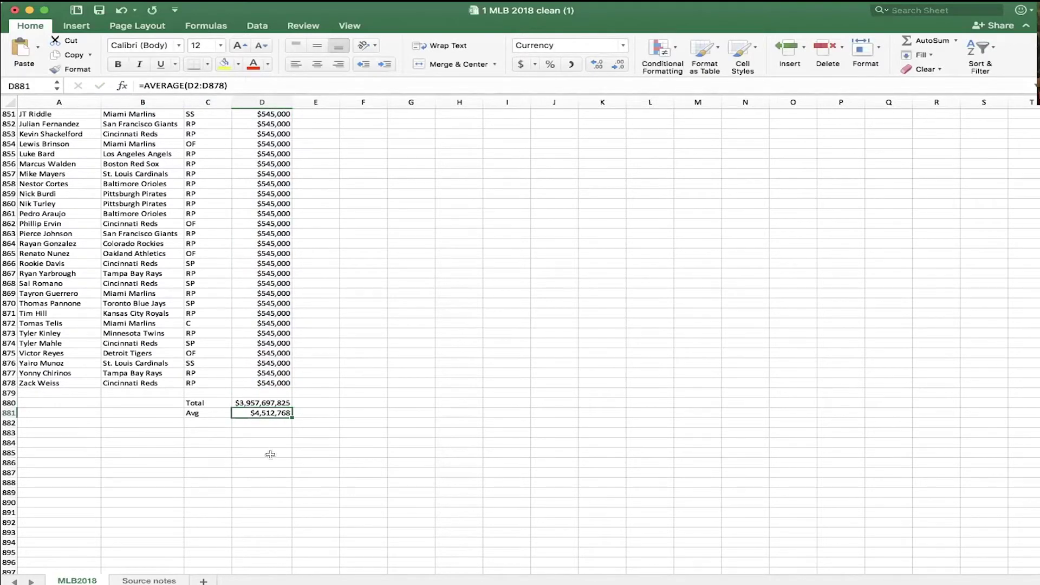
click(270, 431)
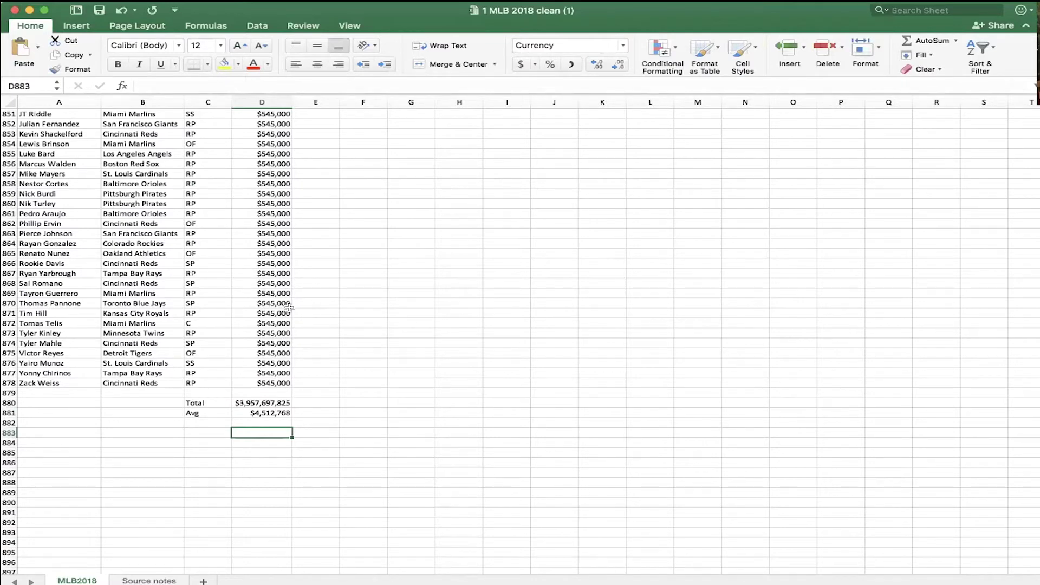
scroll(260, 291, up, 15)
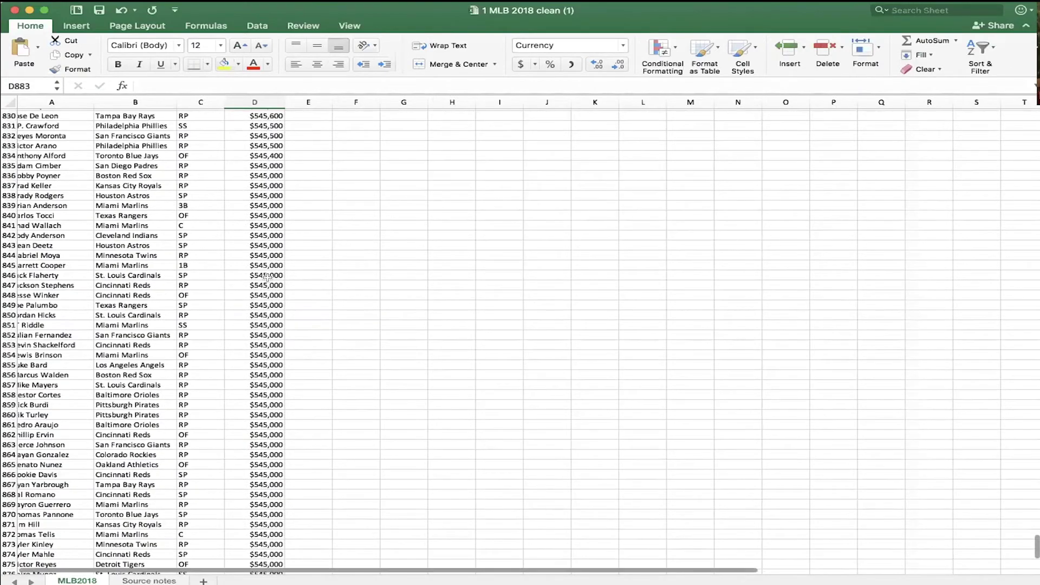
Scroll back up to the headers and select cell B7 inside the salary data
scroll(259, 293, up, 20)
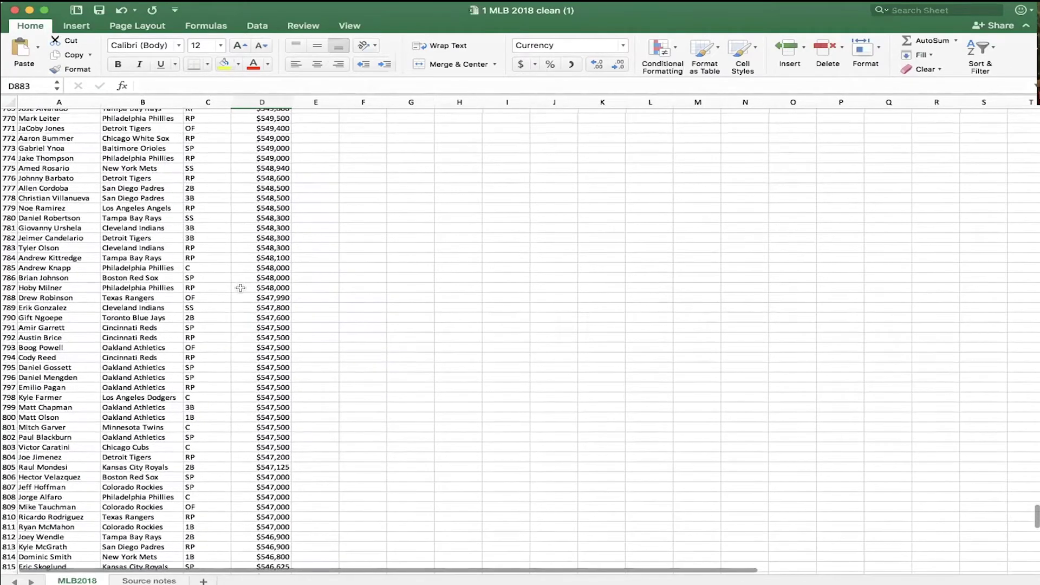
scroll(240, 287, up, 20)
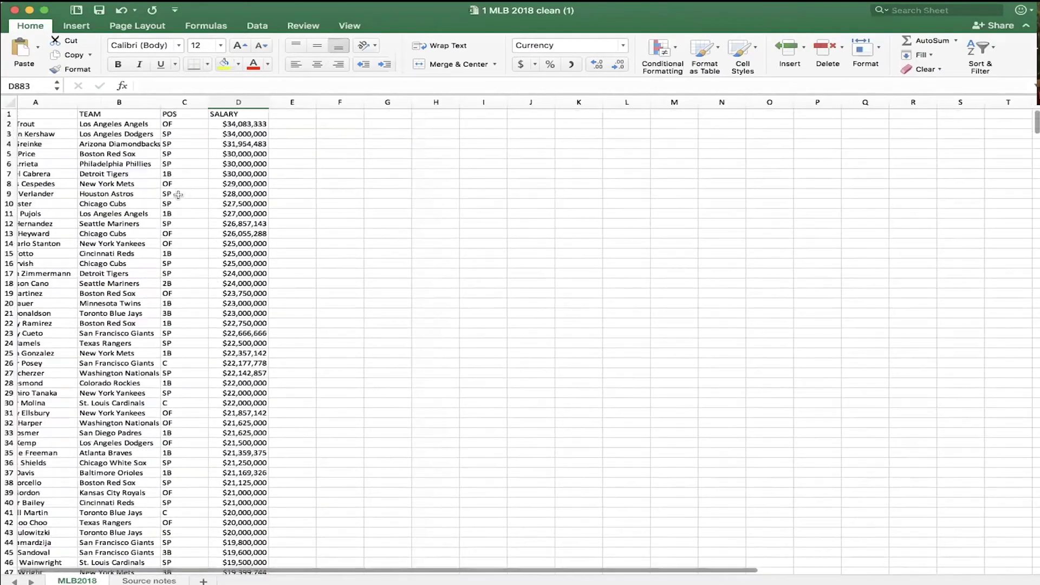
click(150, 175)
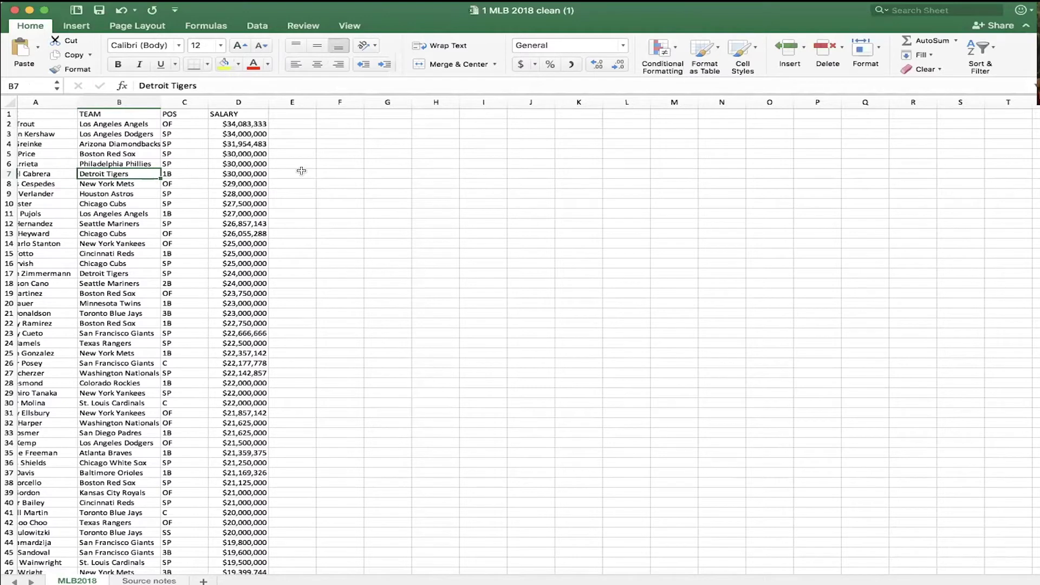
click(73, 27)
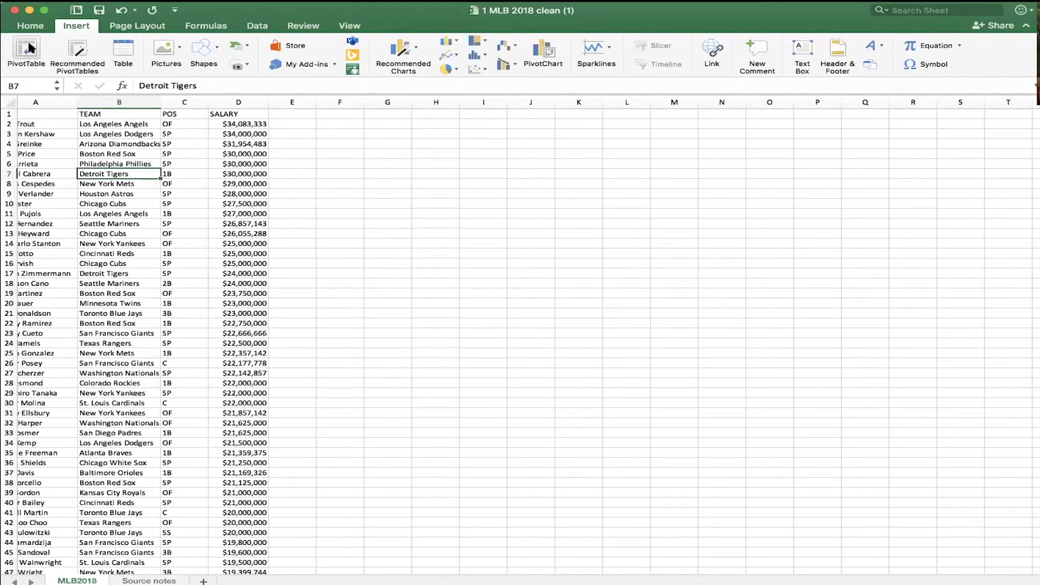
Start a PivotTable from range 'MLB2018'!$A$1:$D$878, output to a new worksheet
click(30, 25)
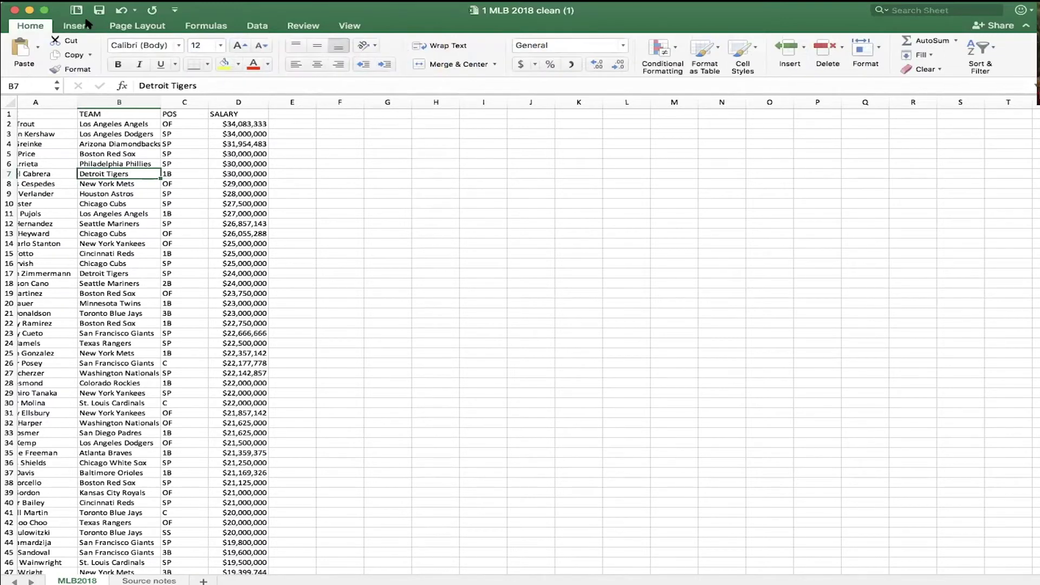
click(76, 26)
click(25, 51)
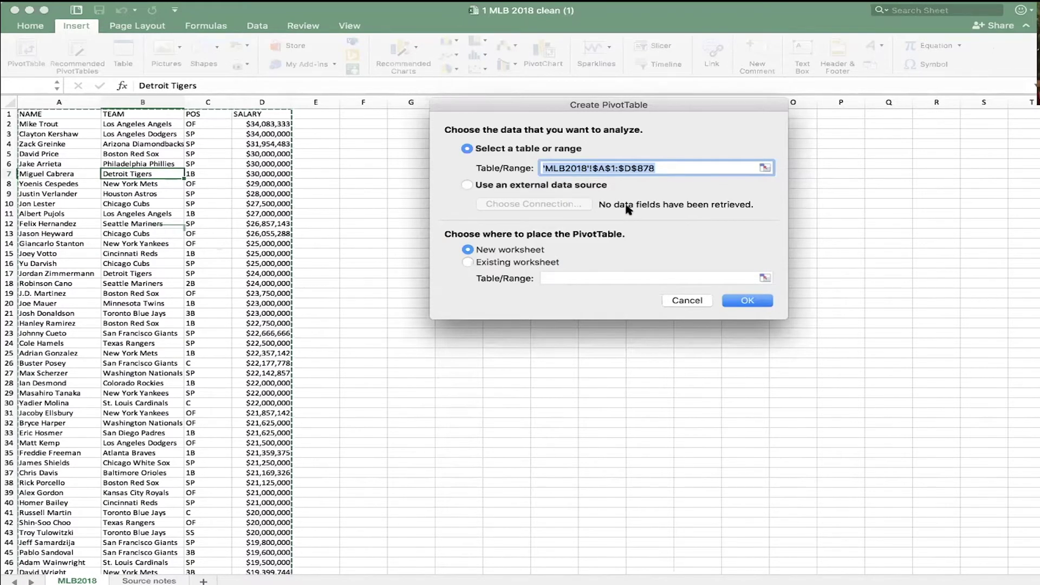
Confirm the empty PivotTable1 on new Sheet1 and switch back to the MLB2018 sheet
click(747, 301)
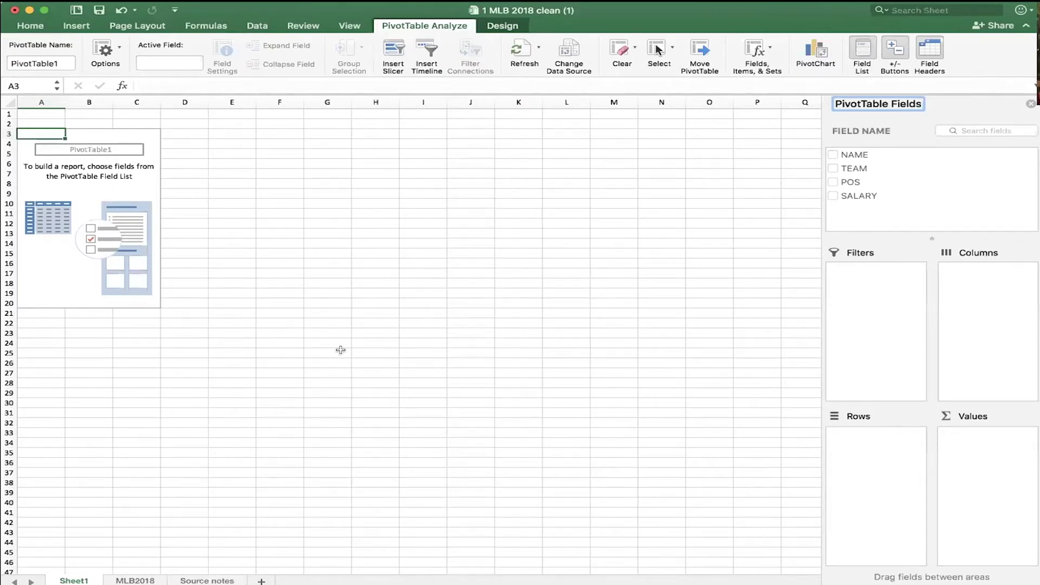
click(126, 580)
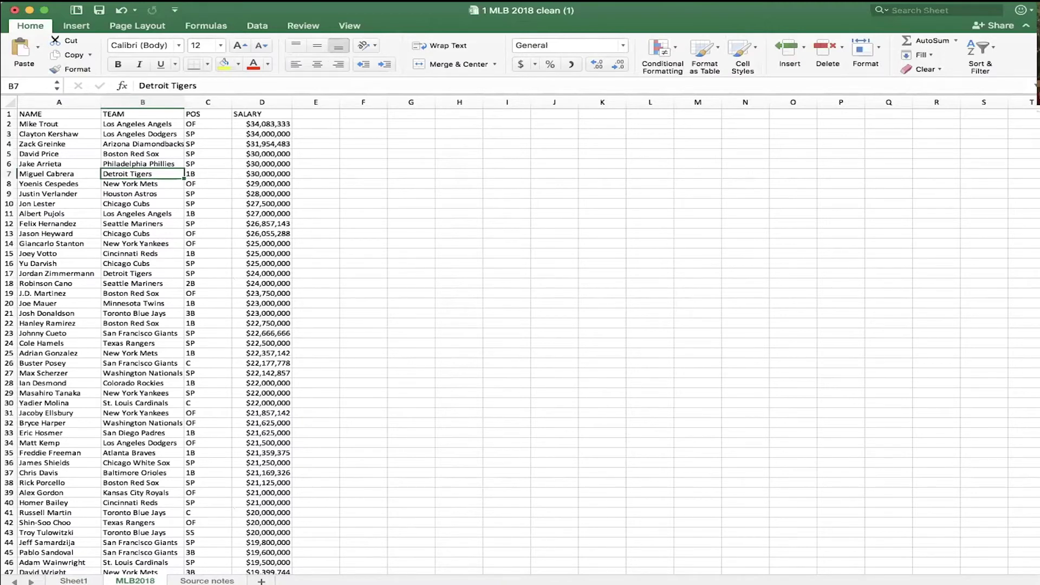
Rename the Sheet1 tab holding the empty PivotTable1 to 'Pivot'
click(74, 581)
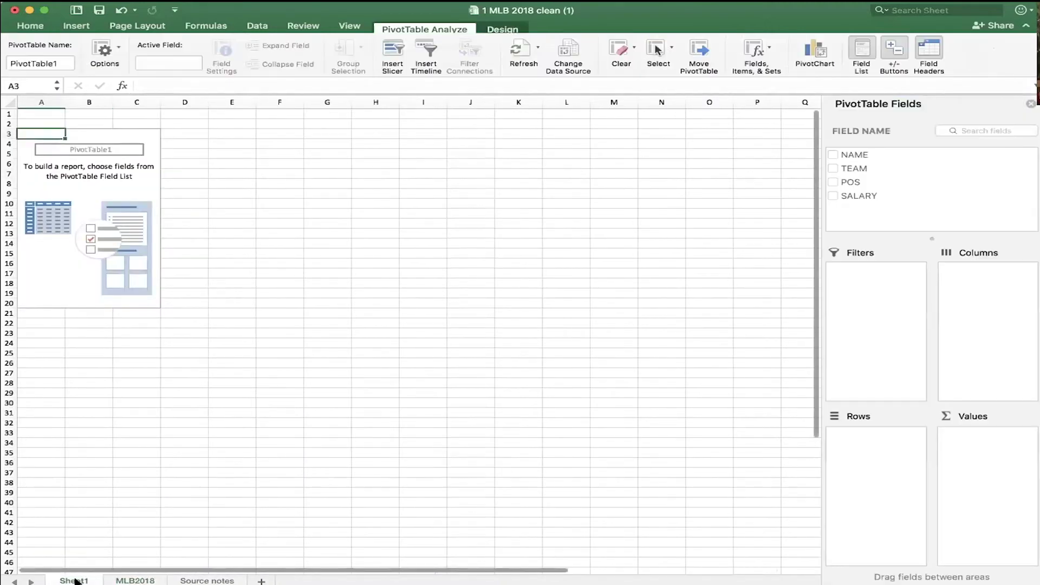
right_click(76, 581)
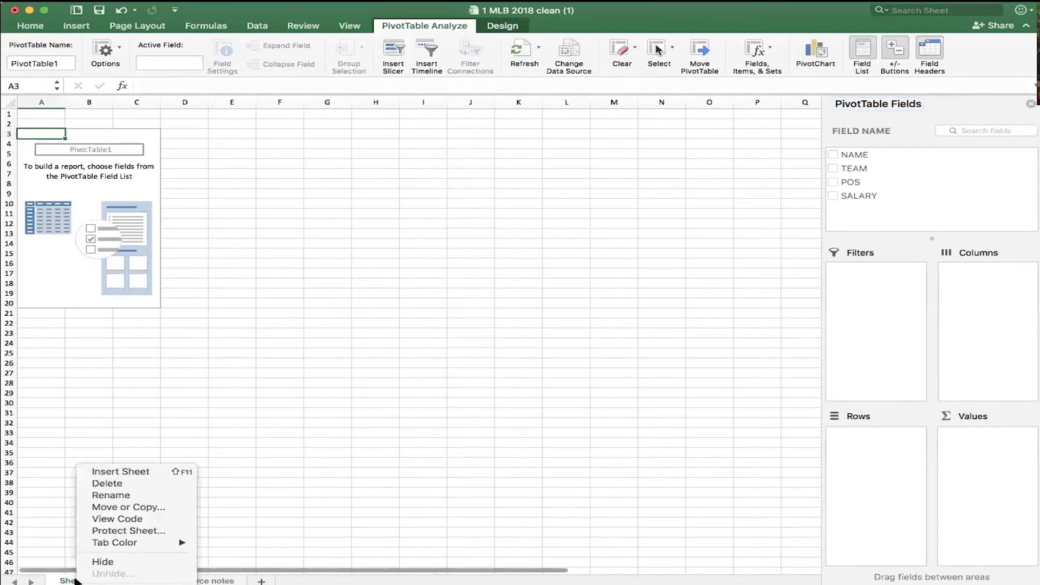
click(111, 493)
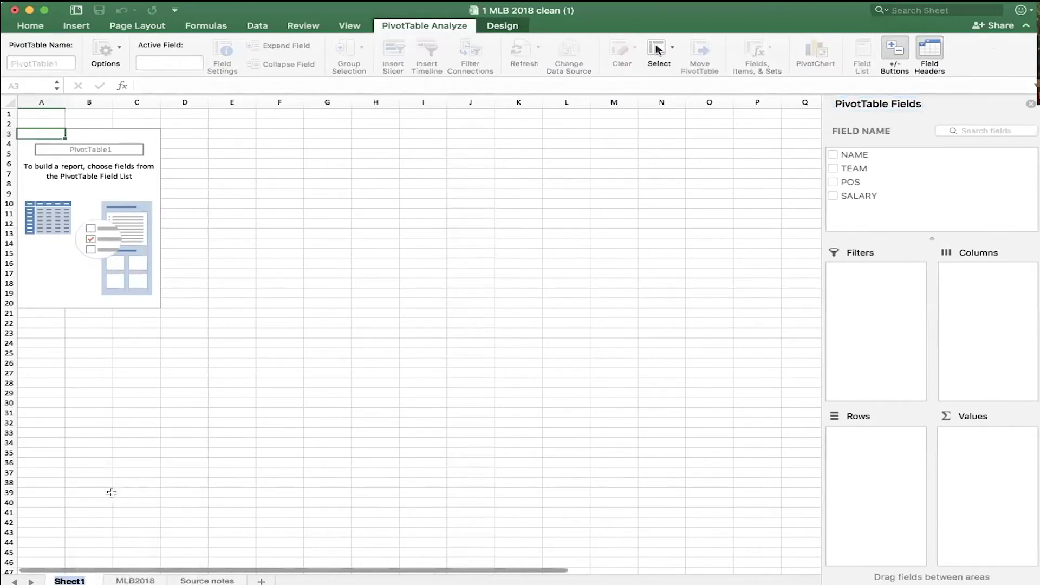
text(Pivot)
key(Return)
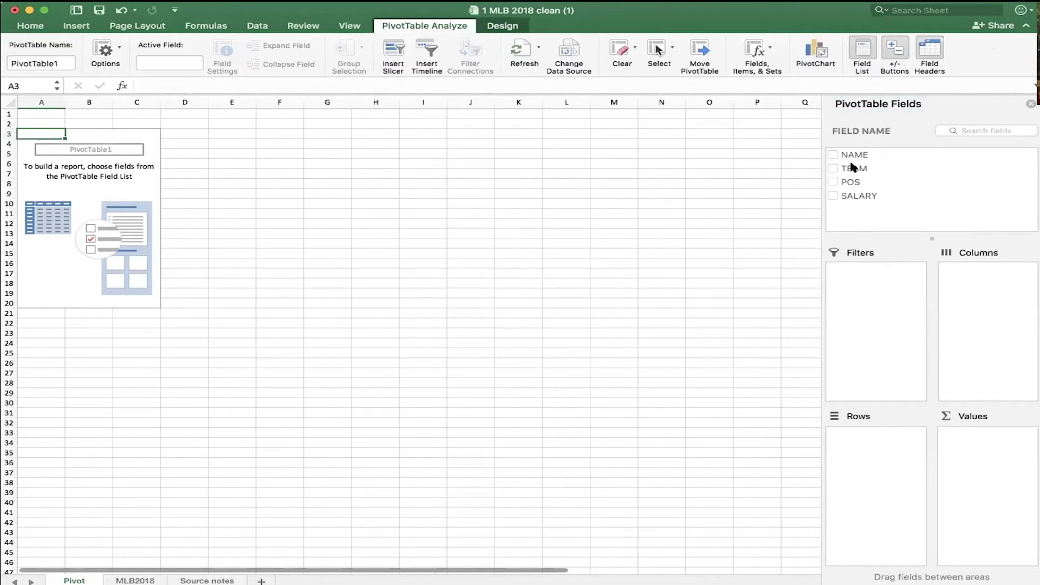
Add POS to Rows and SALARY to Values, listing Sum of SALARY per position
drag(850, 181, 883, 457)
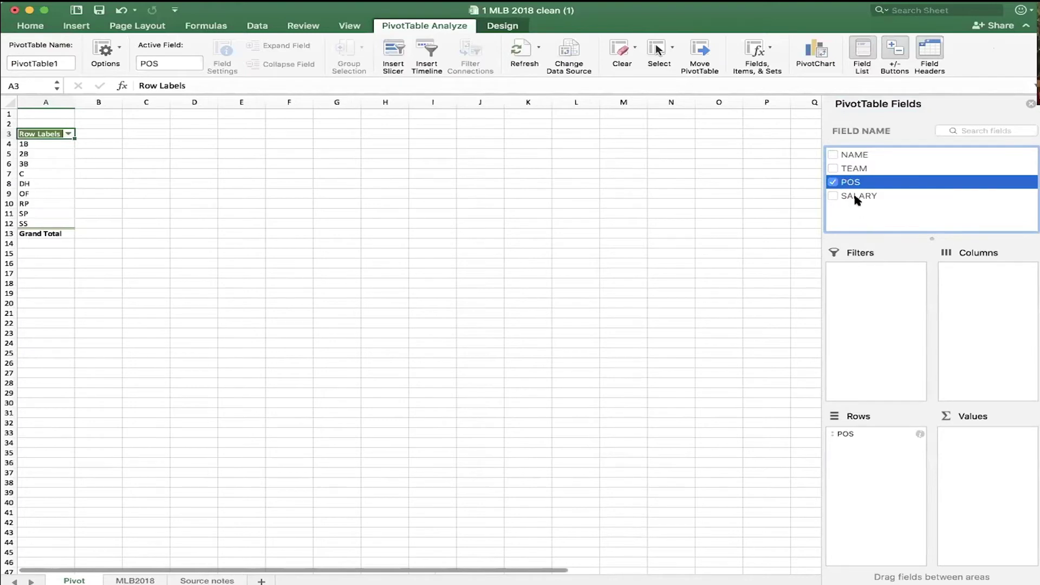
drag(853, 190, 980, 461)
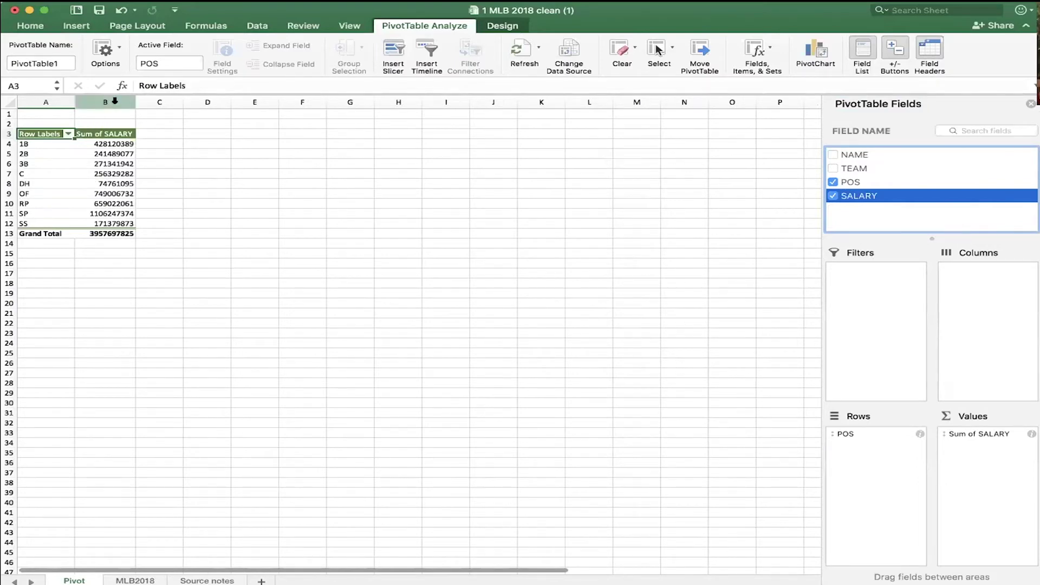
Format column B's Sum of SALARY values as Currency with 0 decimal places
right_click(115, 101)
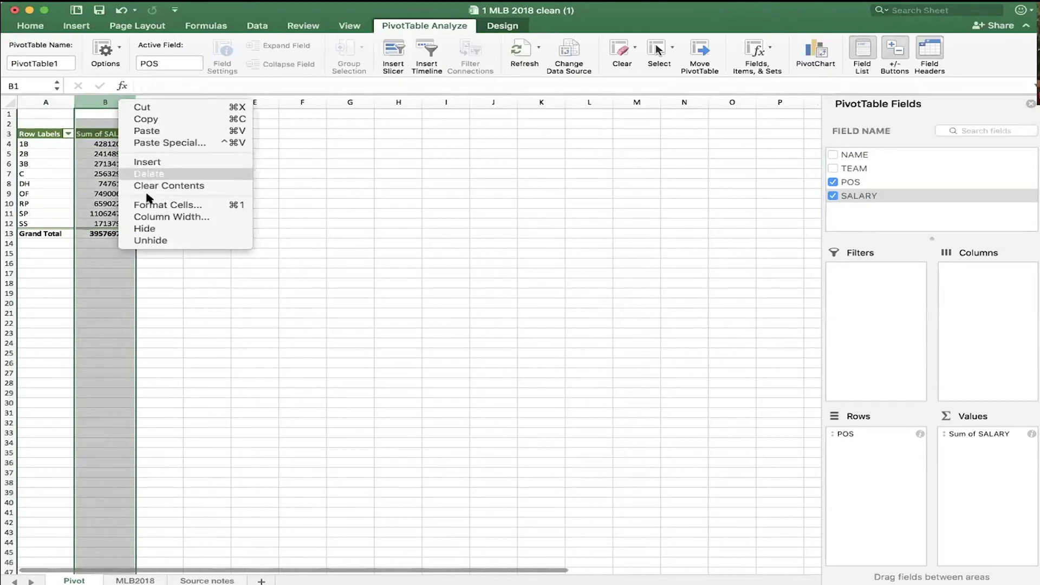
click(151, 203)
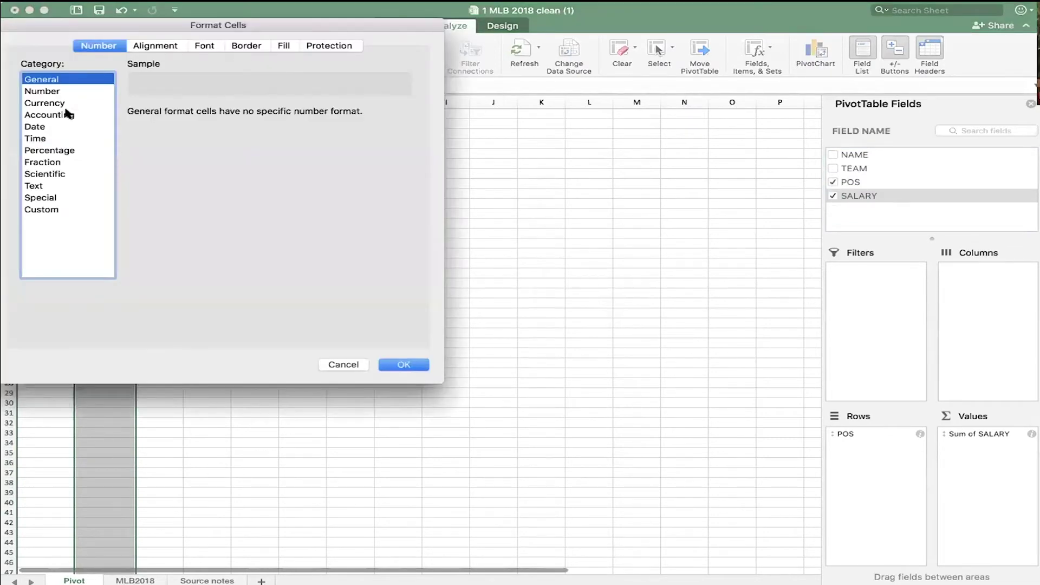
click(54, 103)
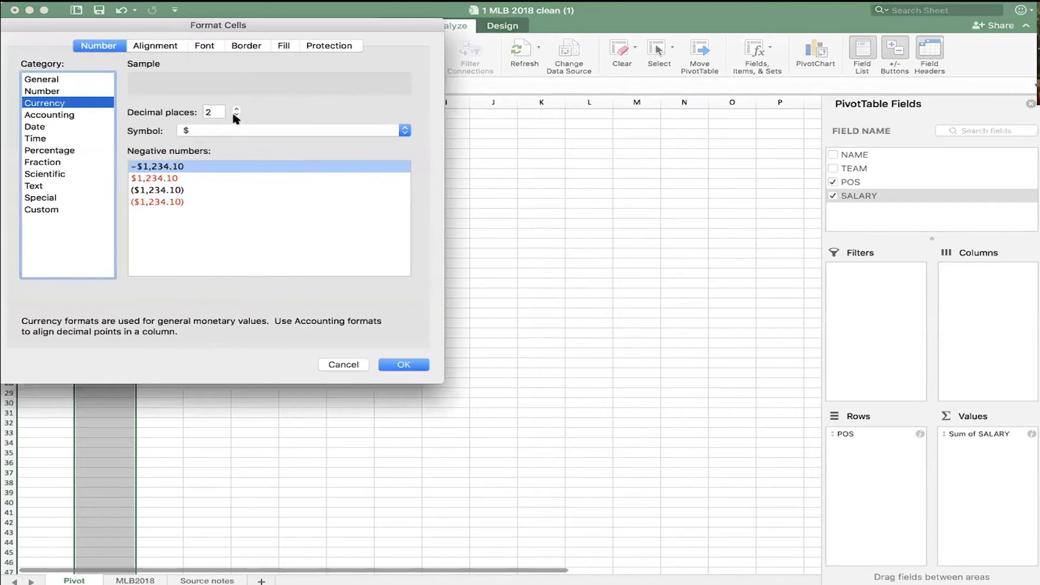
click(236, 115)
click(237, 115)
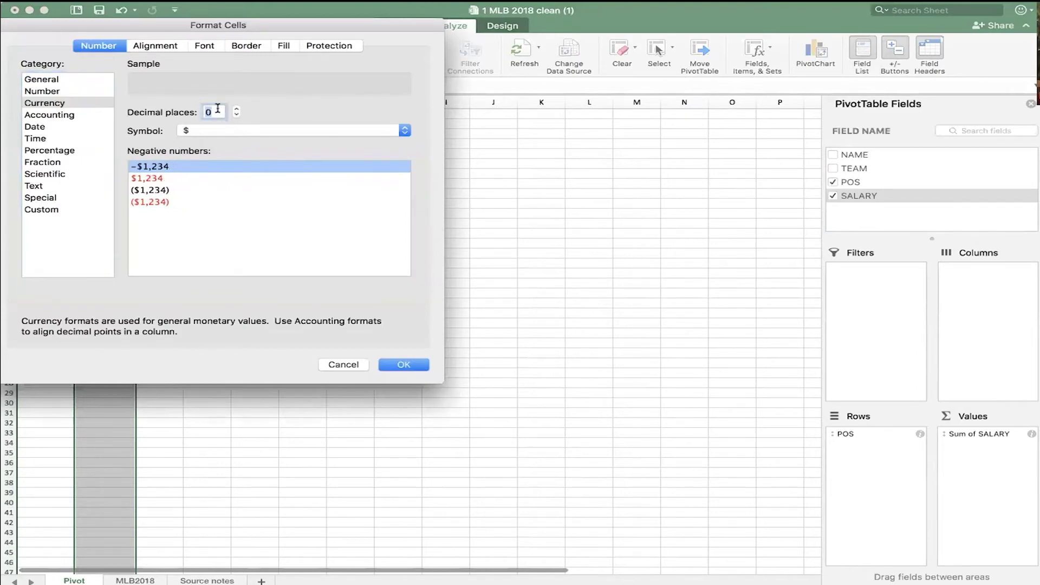
click(400, 366)
click(100, 164)
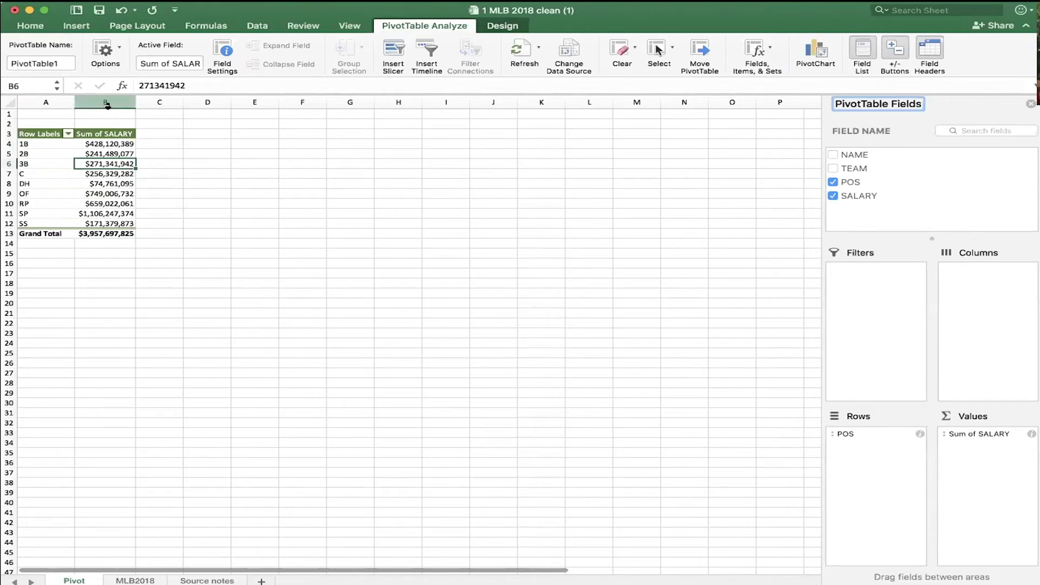
click(257, 27)
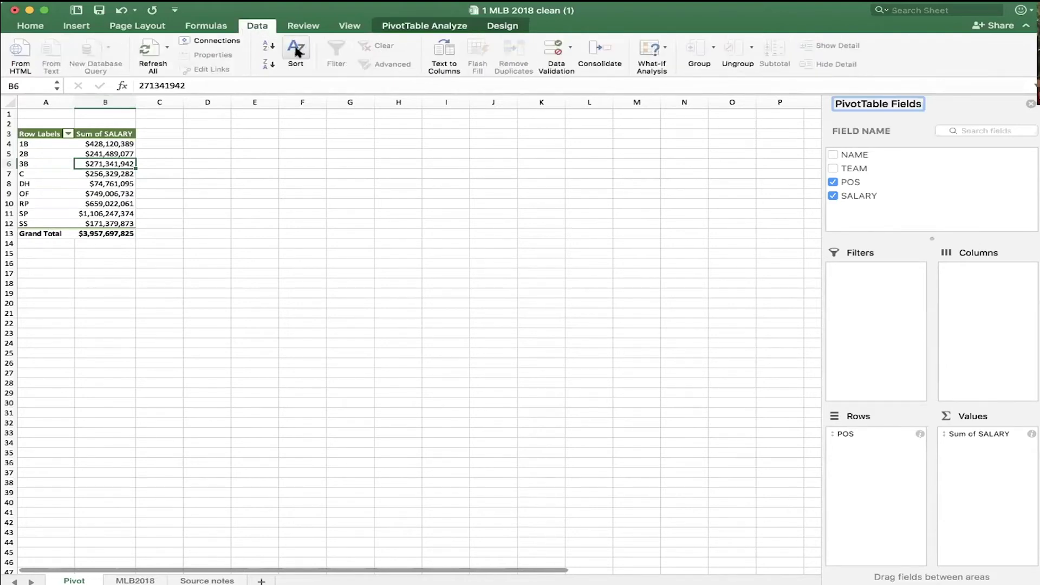
Sort the position rows by Sum of SALARY in descending order
click(42, 28)
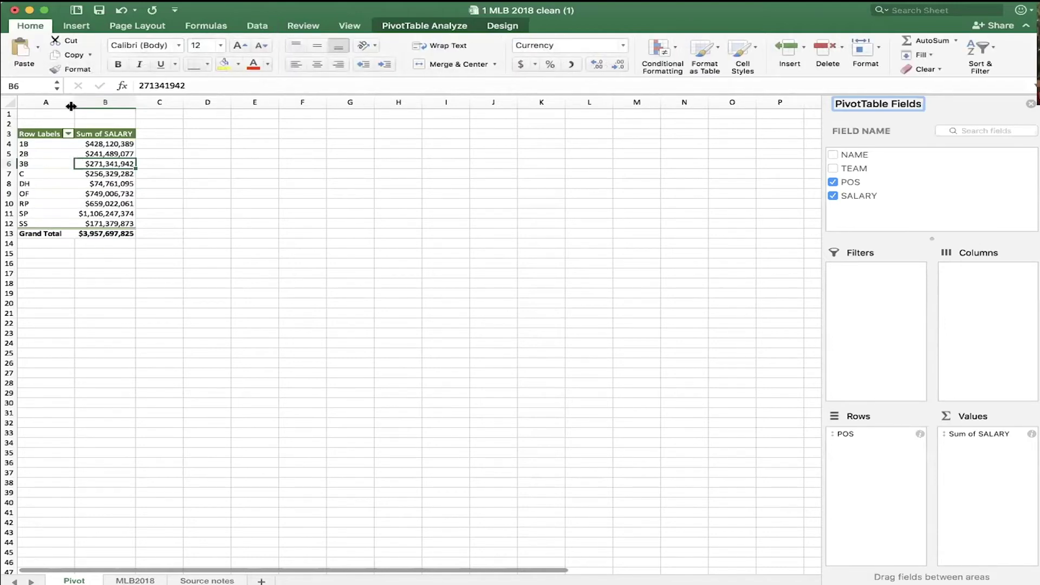
click(69, 134)
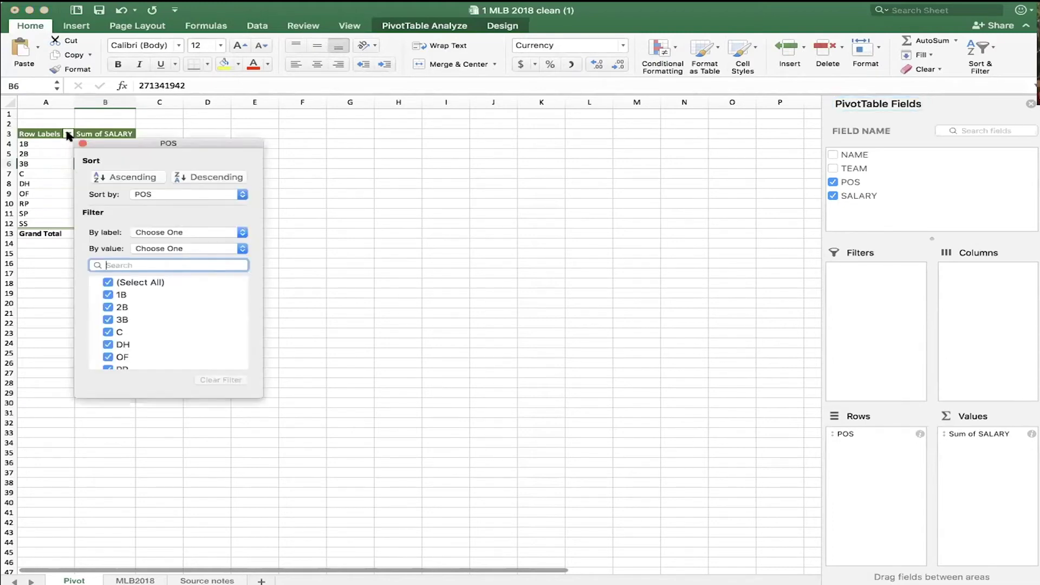
click(203, 193)
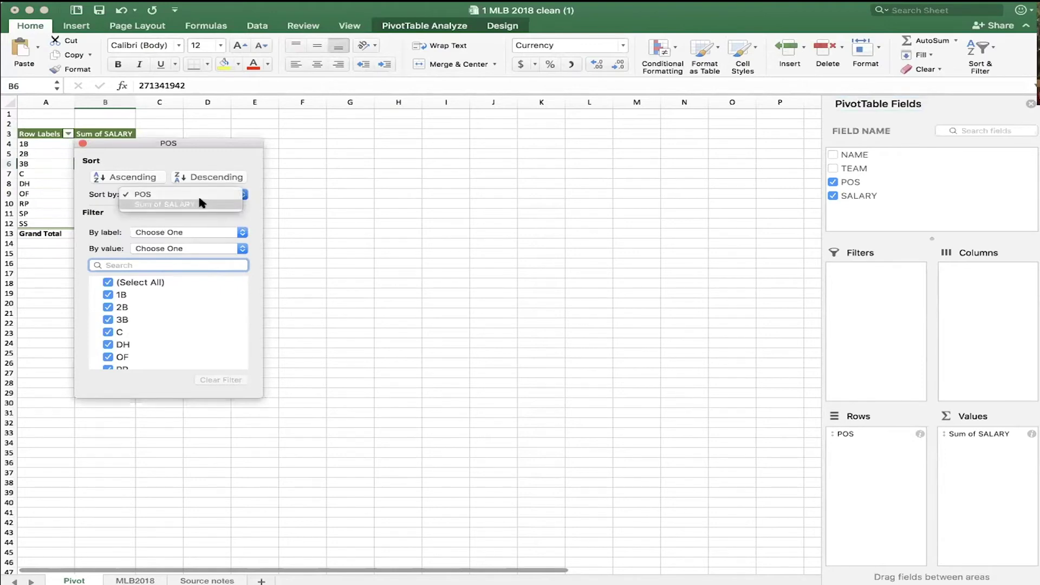
click(202, 204)
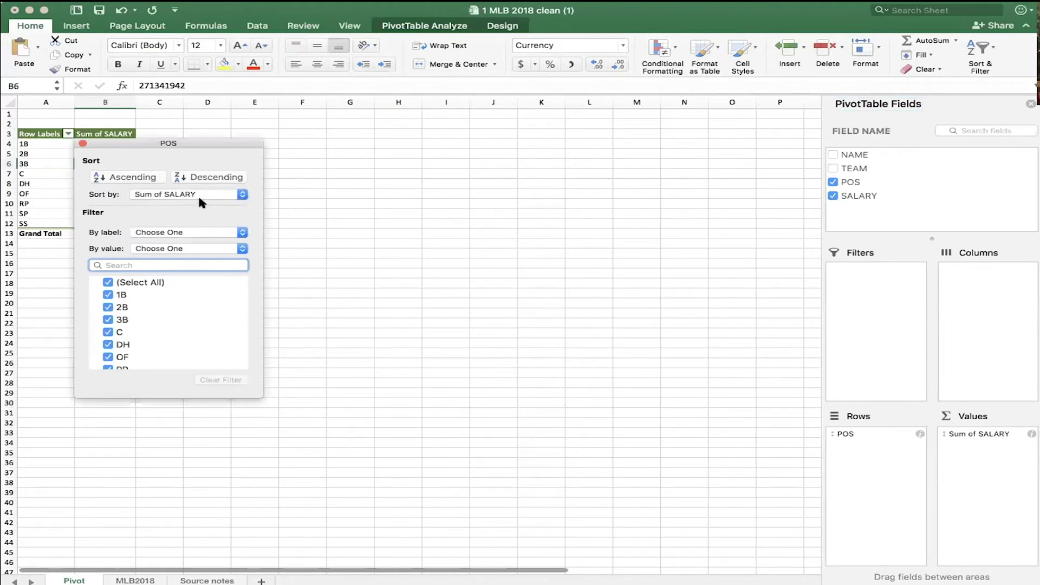
click(269, 176)
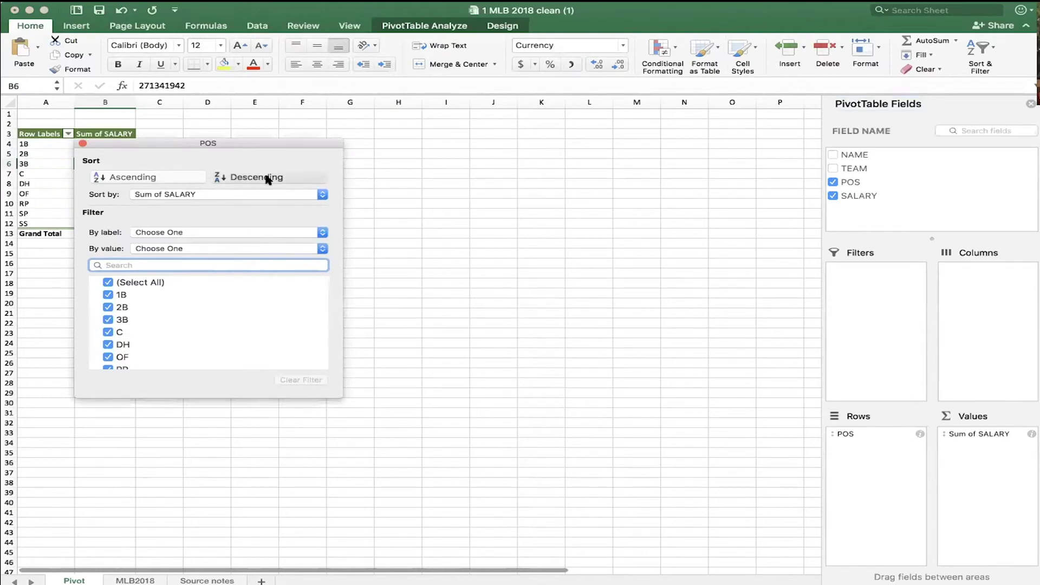
click(82, 143)
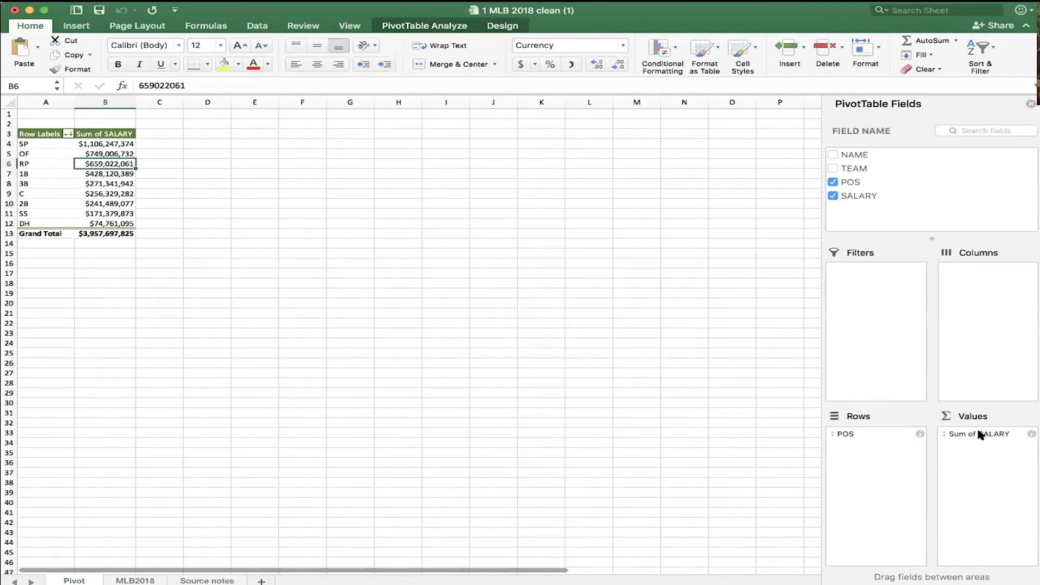
Change the SALARY value field to summarize by Average instead of Sum
click(1030, 434)
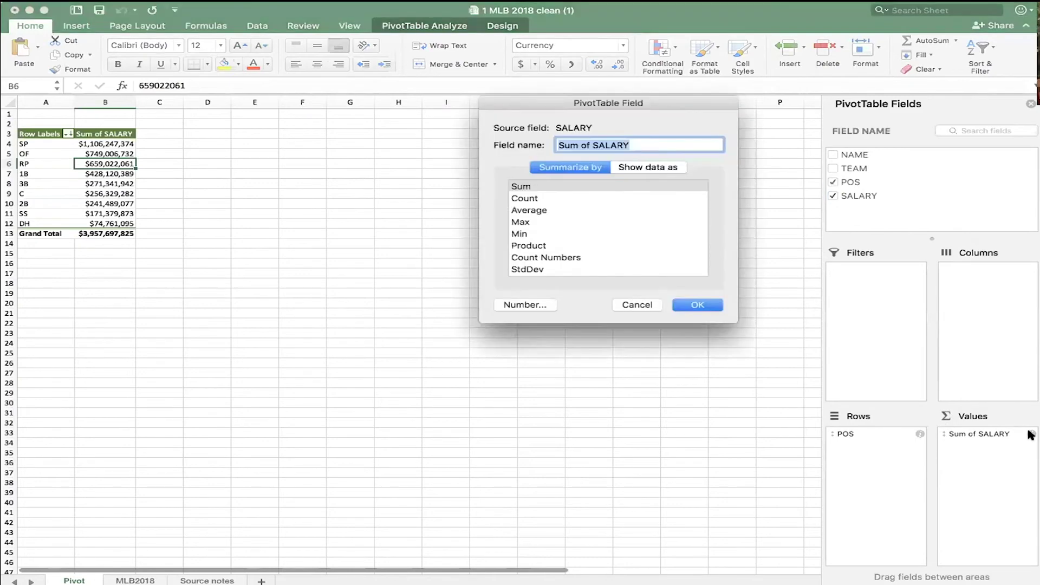
click(530, 210)
click(696, 304)
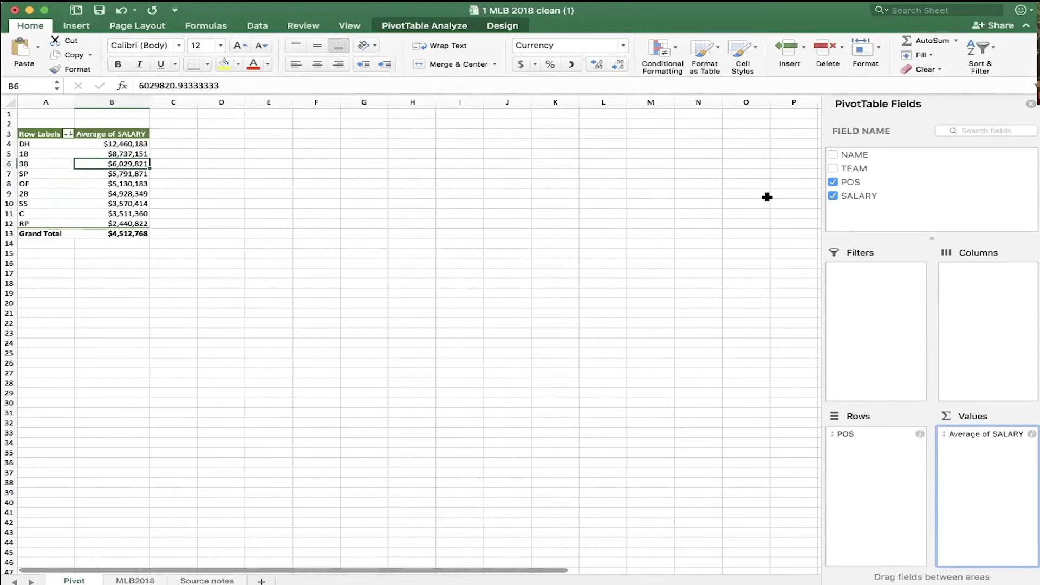
click(881, 186)
Add TEAM to Rows and place it above POS so positions nest under teams
click(861, 168)
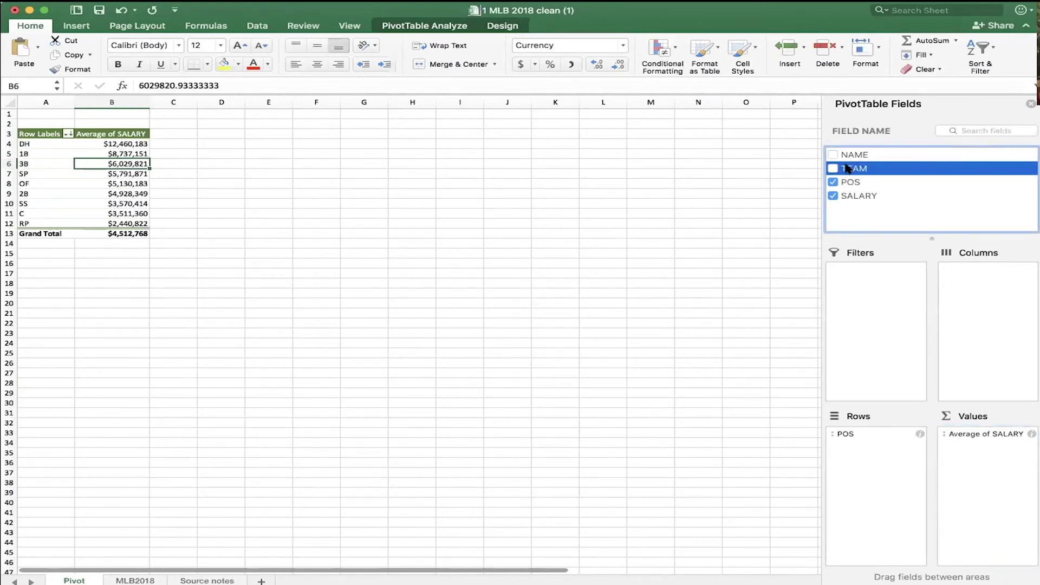
drag(854, 168, 886, 477)
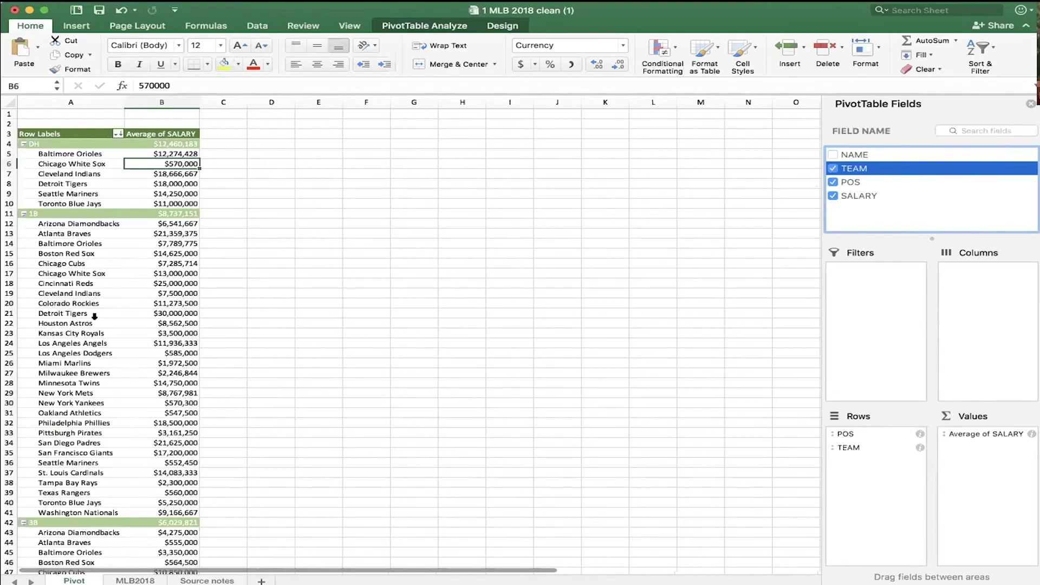
click(847, 447)
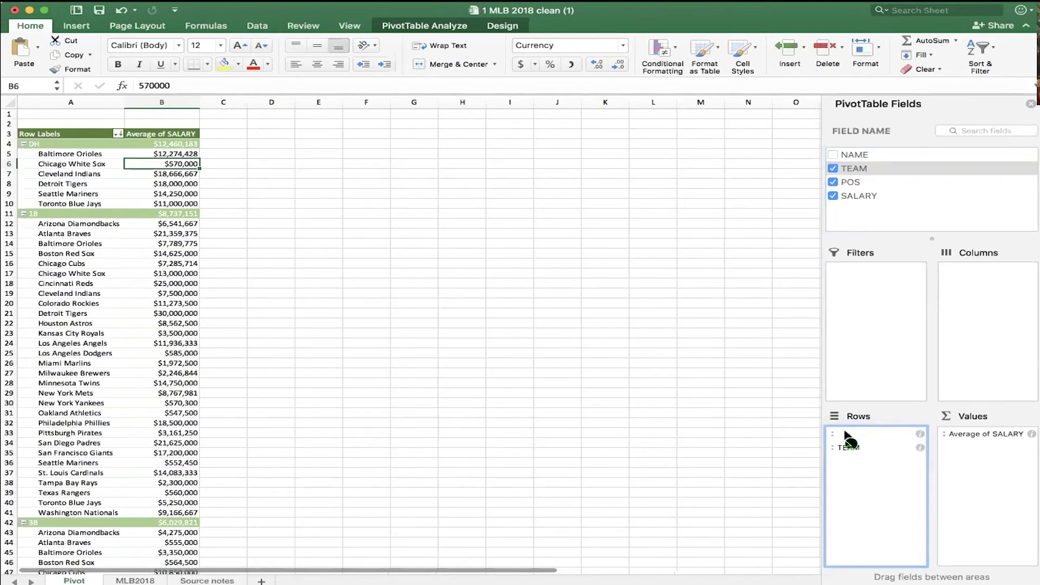
drag(849, 435, 849, 433)
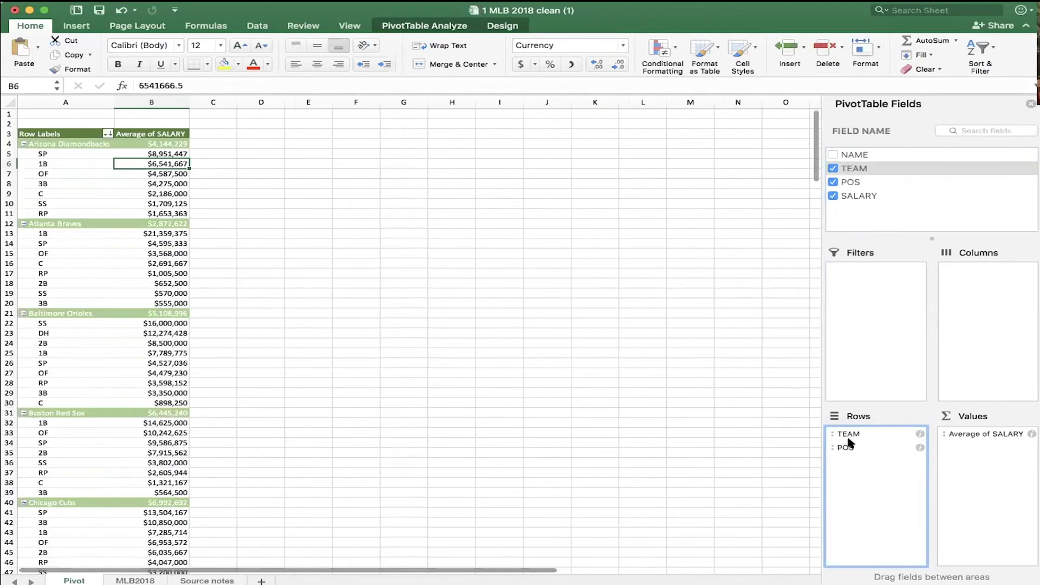
click(114, 233)
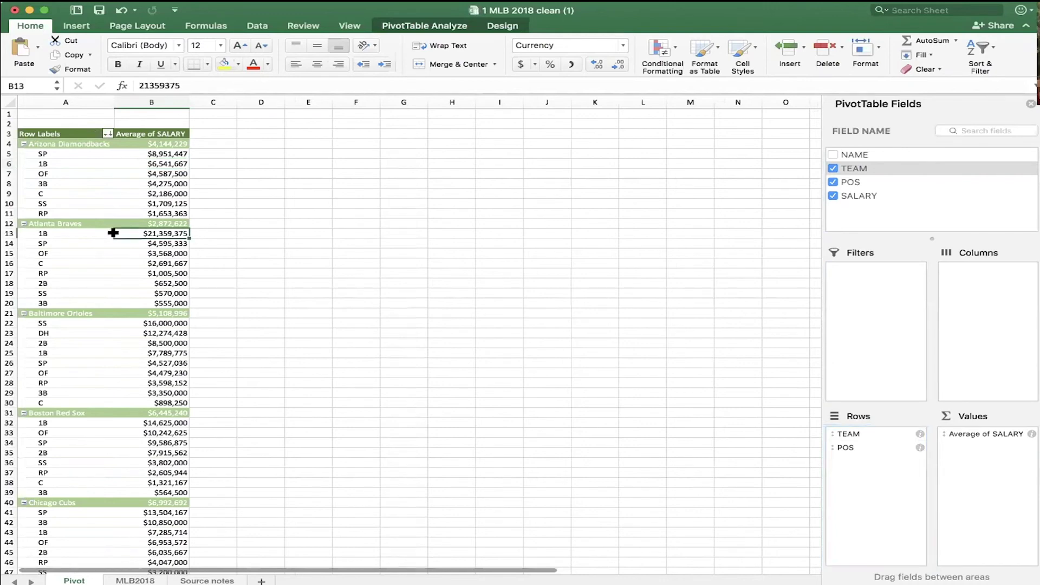
click(76, 243)
click(83, 153)
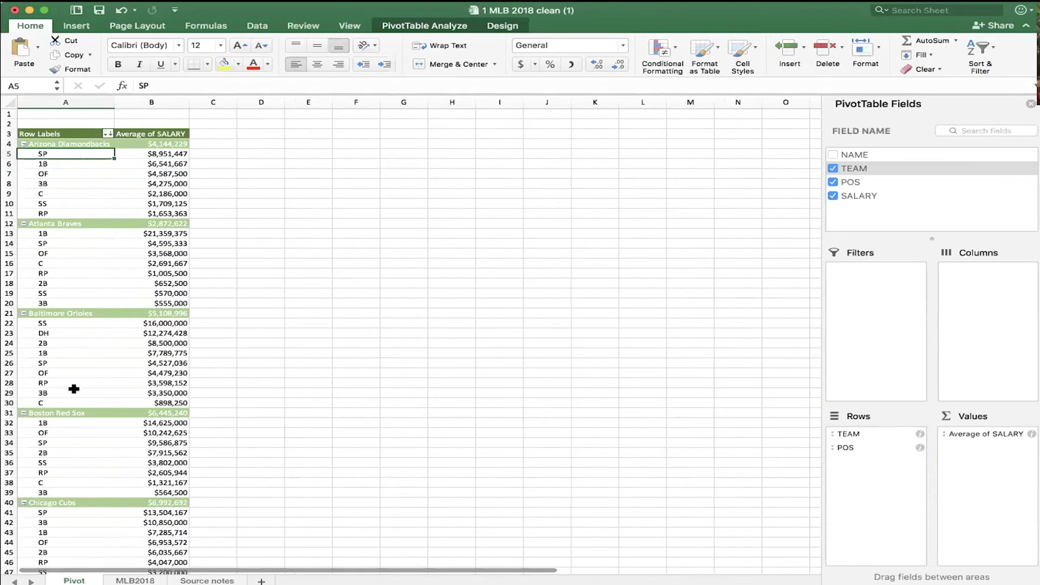
click(82, 360)
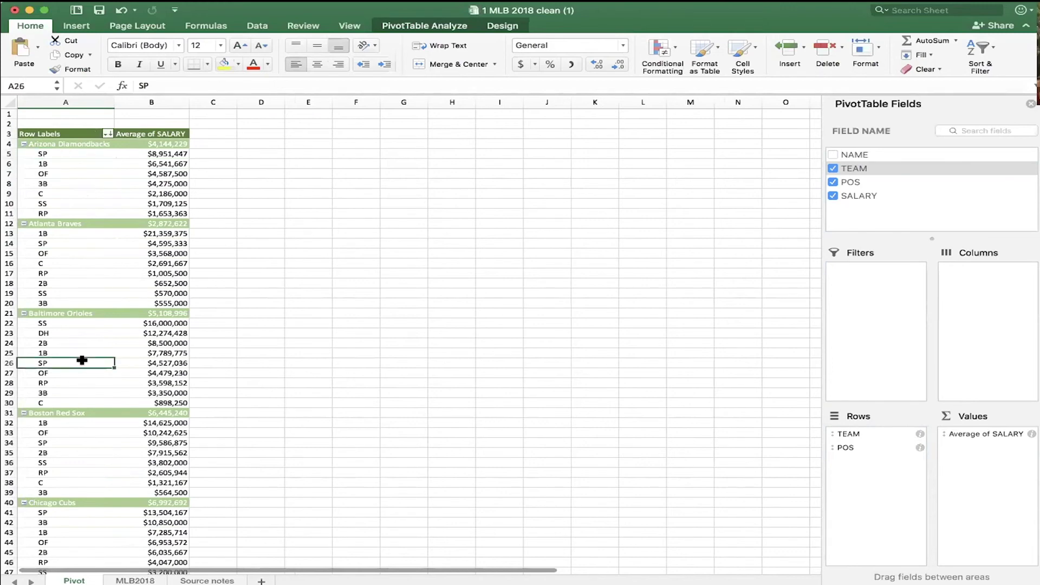
scroll(82, 360, down, 5)
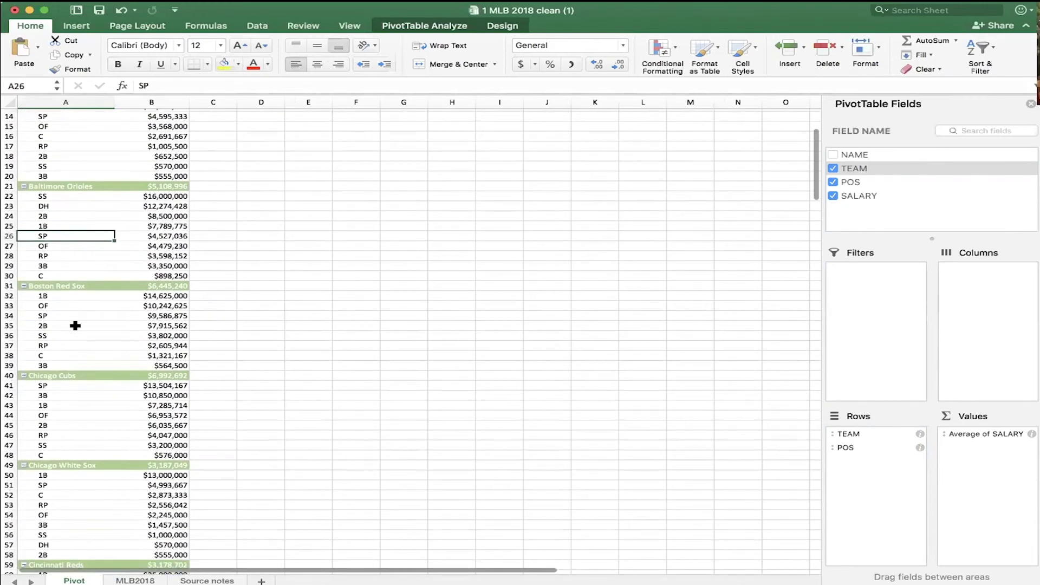
click(79, 316)
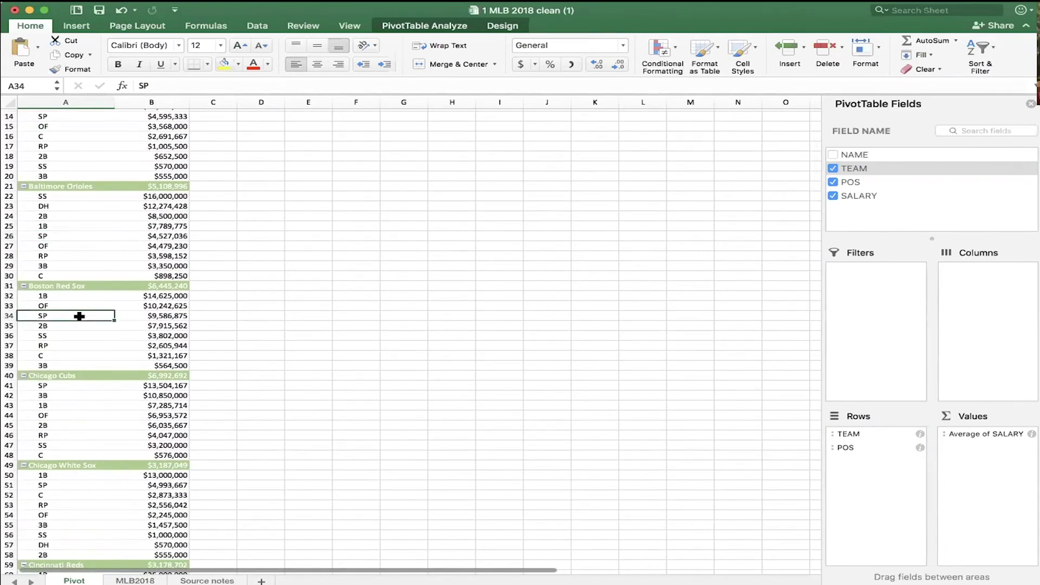
scroll(79, 316, down, 5)
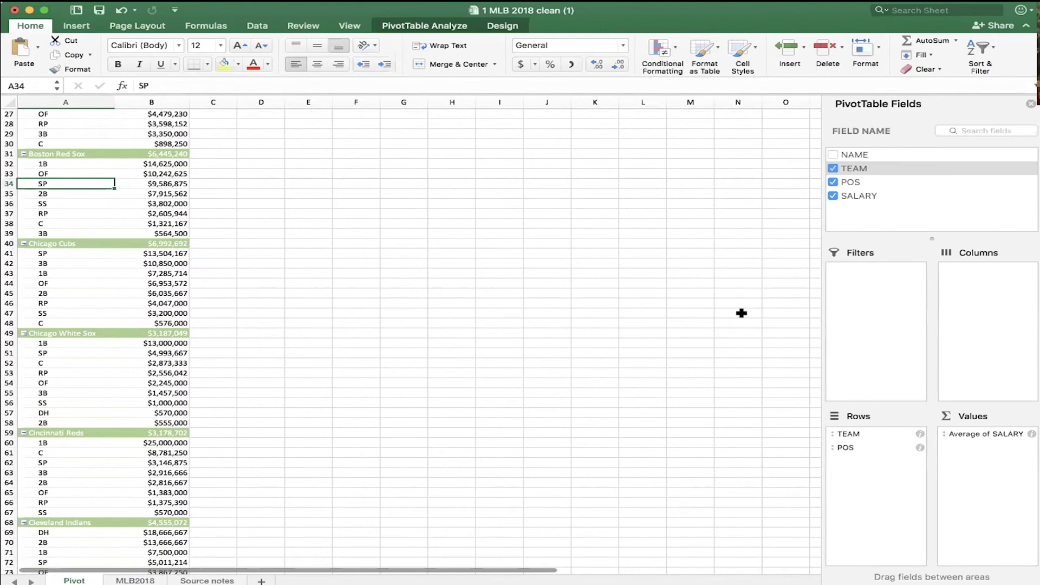
scroll(683, 306, up, 9)
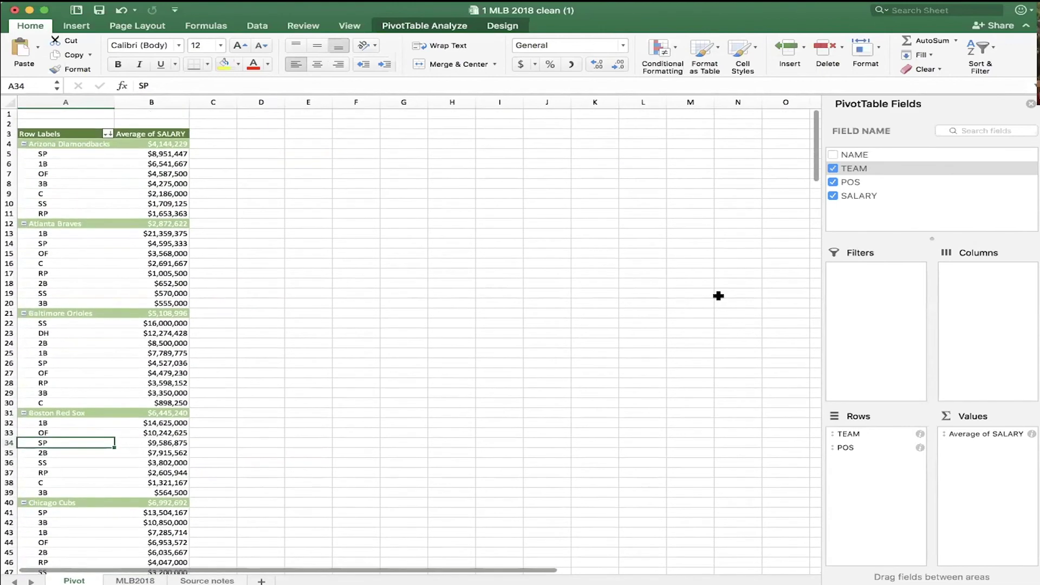